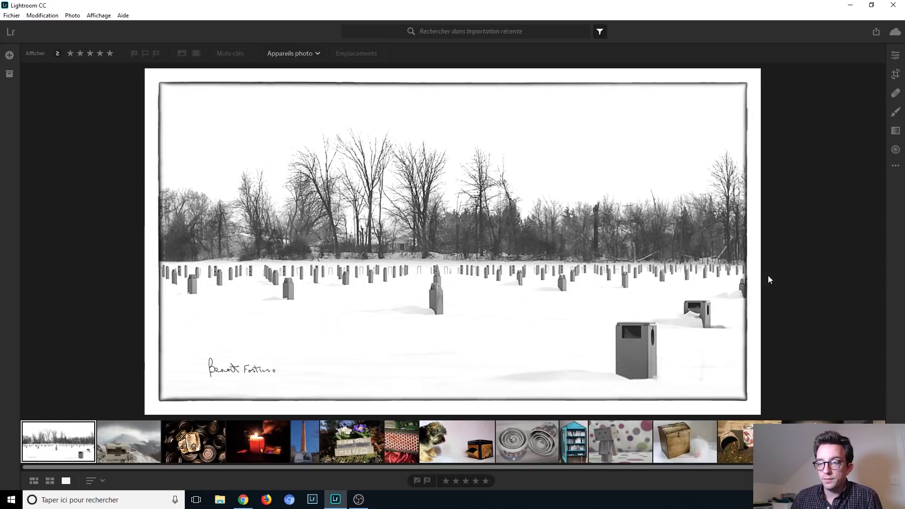
- Display the snowy boxes photo's information and examine its foreground boxes and tree line at 1:1 zoom
{"action": "key", "text": "i"}
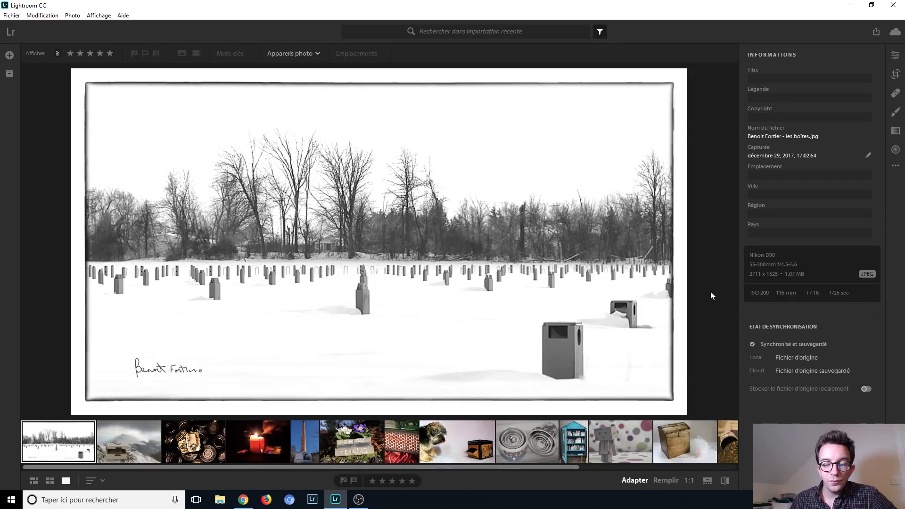
{"action": "left_click", "coordinate": [365, 310]}
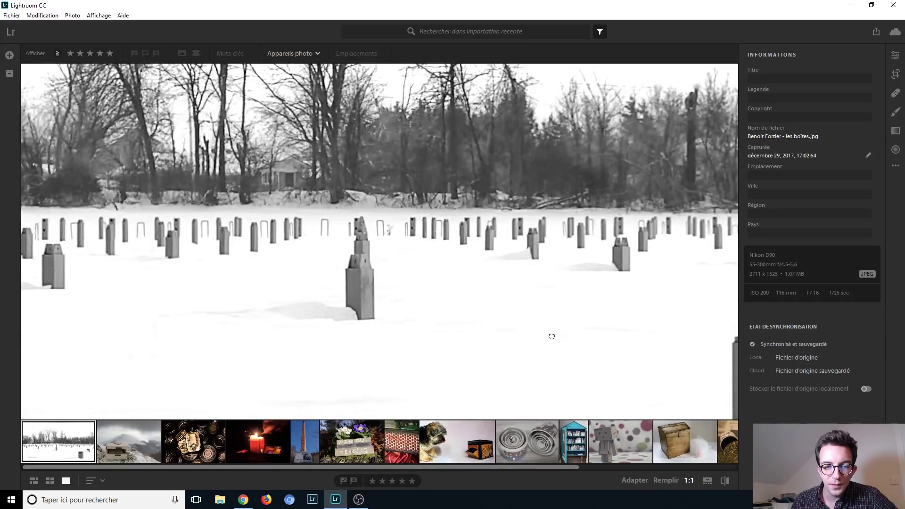
{"action": "left_click_drag", "start_coordinate": [562, 339], "coordinate": [277, 210]}
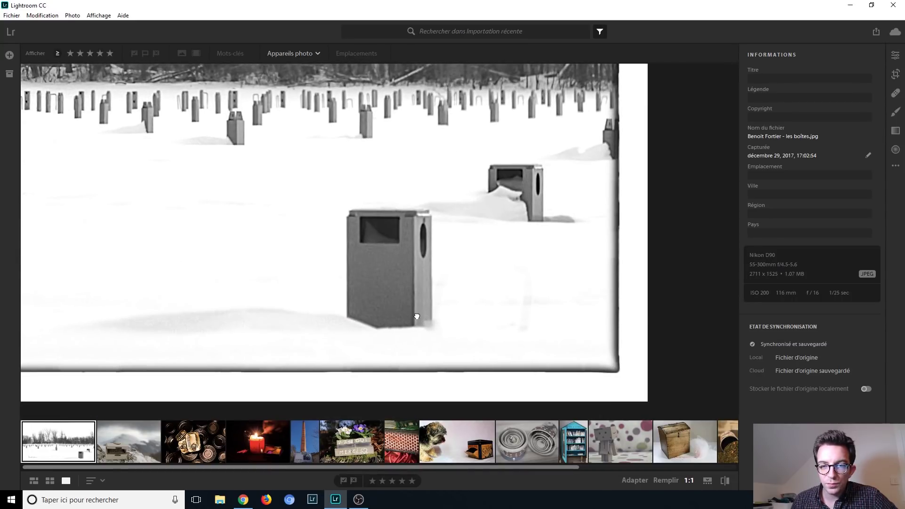
{"action": "left_click_drag", "start_coordinate": [368, 182], "coordinate": [412, 243]}
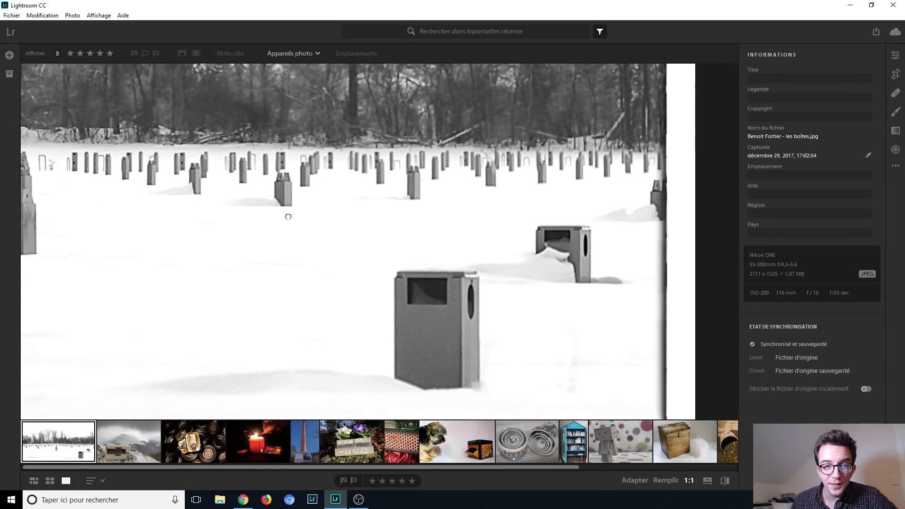
{"action": "left_click_drag", "start_coordinate": [259, 212], "coordinate": [450, 298]}
{"action": "left_click_drag", "start_coordinate": [309, 274], "coordinate": [468, 276]}
{"action": "left_click", "coordinate": [468, 276]}
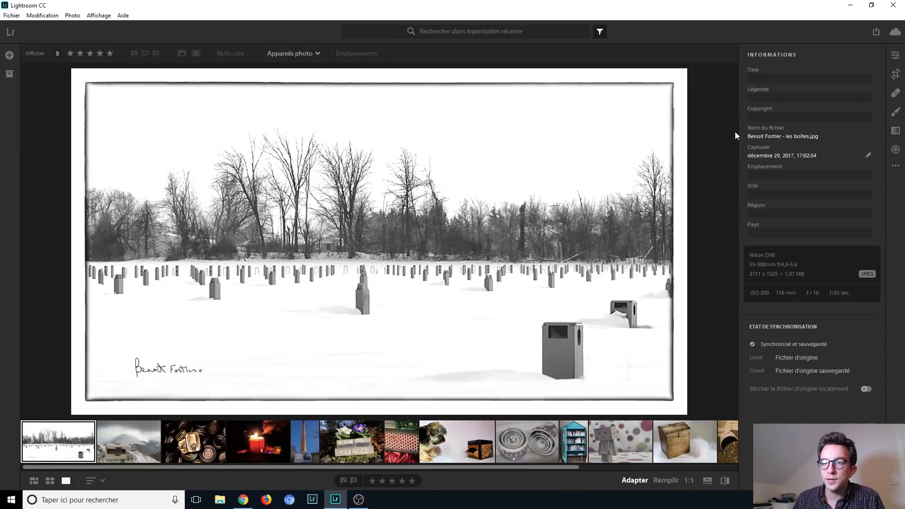
- Add a linear gradient over the snowy foreground of the photo and reset its Exposition to 0
{"action": "left_click", "coordinate": [895, 55]}
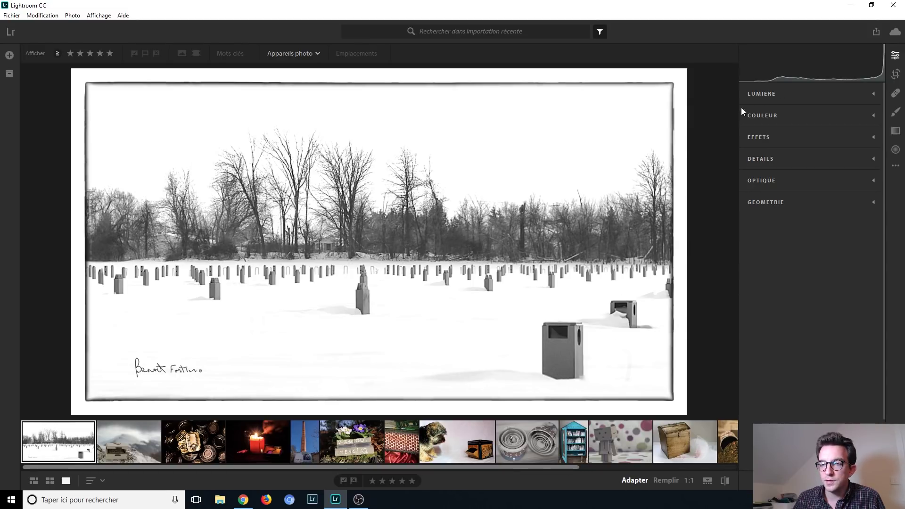
{"action": "left_click", "coordinate": [895, 131]}
{"action": "left_click_drag", "start_coordinate": [347, 297], "coordinate": [349, 231]}
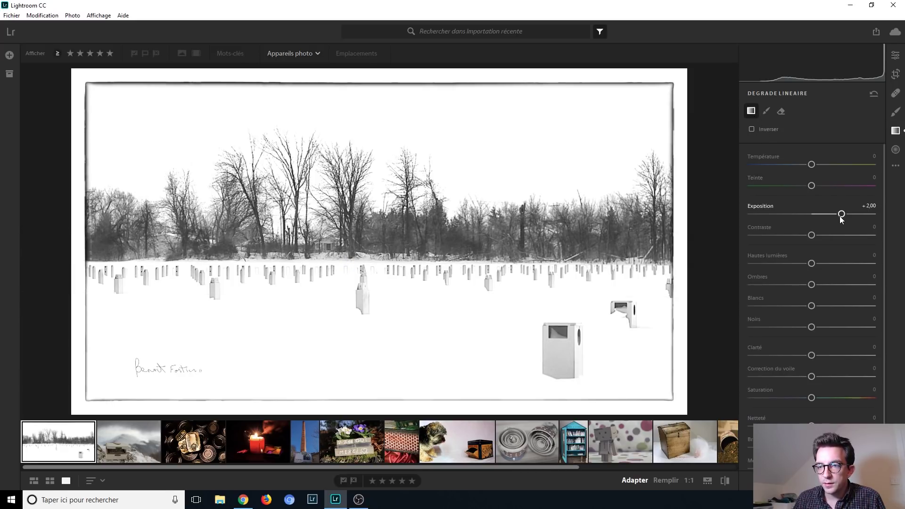
{"action": "double_click", "coordinate": [841, 213]}
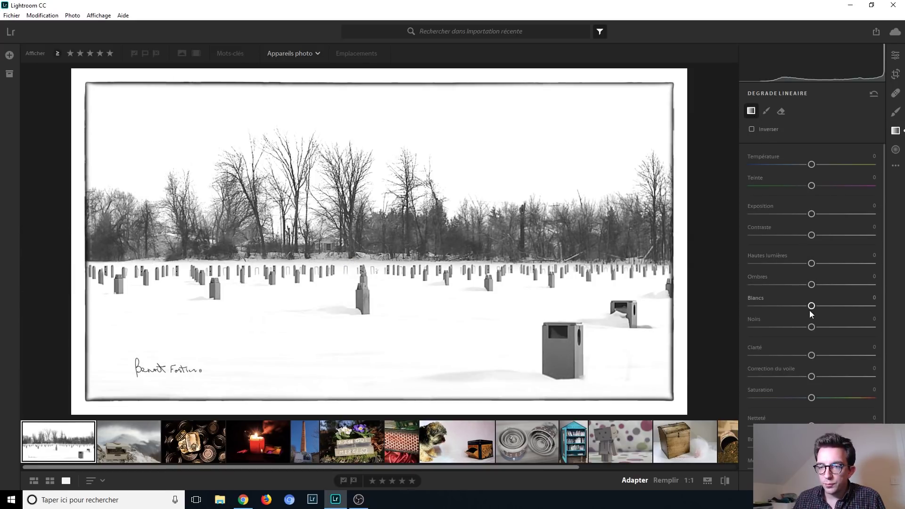
{"action": "left_click_drag", "start_coordinate": [811, 235], "coordinate": [822, 215]}
{"action": "double_click", "coordinate": [822, 215]}
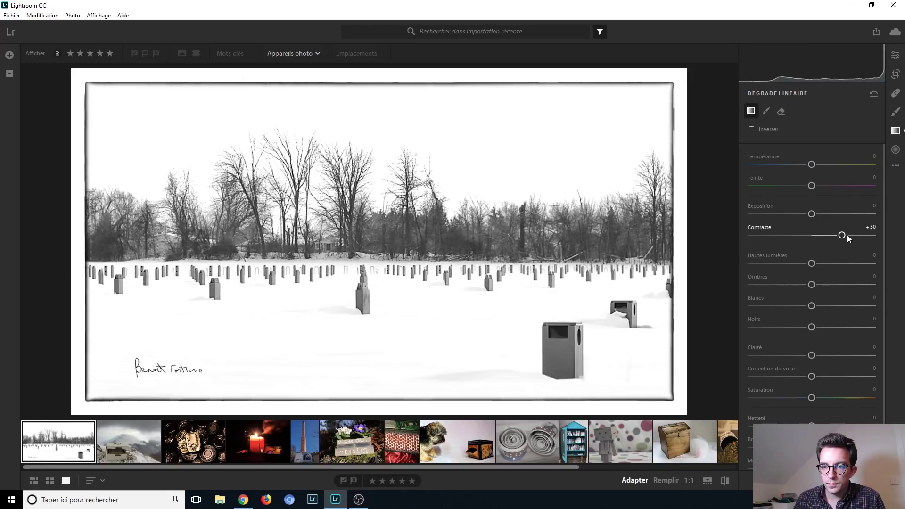
- Set the foreground gradient's Contraste to +67, Clarté to +15 and Noirs to -45, and close the gradient tool
{"action": "mouse_move", "coordinate": [870, 237]}
{"action": "left_mouse_down"}
{"action": "mouse_move", "coordinate": [801, 235]}
{"action": "mouse_move", "coordinate": [883, 238]}
{"action": "mouse_move", "coordinate": [767, 236]}
{"action": "mouse_move", "coordinate": [895, 243]}
{"action": "mouse_move", "coordinate": [852, 238]}
{"action": "left_mouse_up"}
{"action": "left_click_drag", "start_coordinate": [815, 353], "coordinate": [783, 328]}
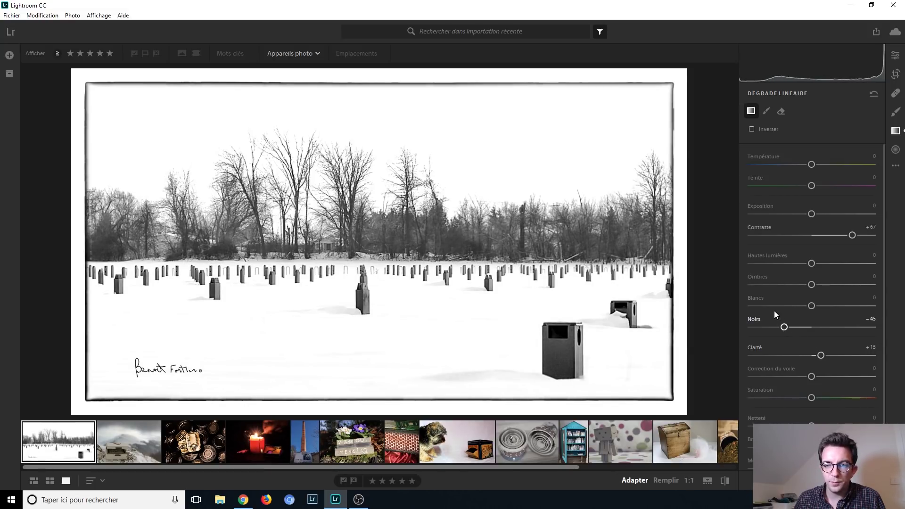
{"action": "left_click", "coordinate": [894, 133]}
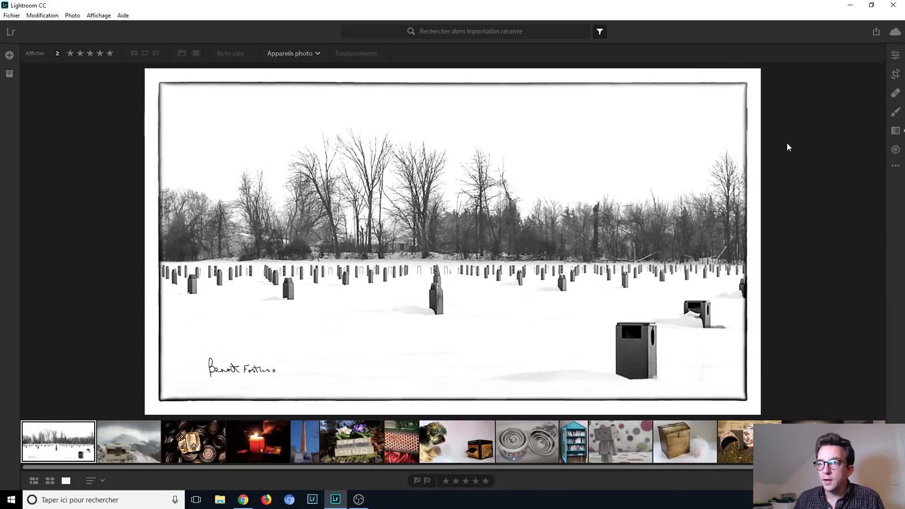
{"action": "left_click", "coordinate": [895, 166]}
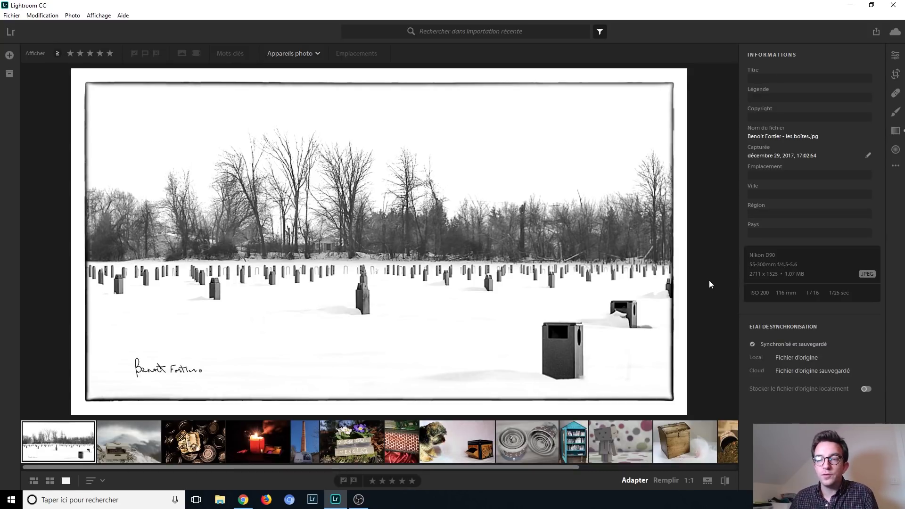
{"action": "left_click", "coordinate": [895, 55]}
{"action": "left_click", "coordinate": [777, 94]}
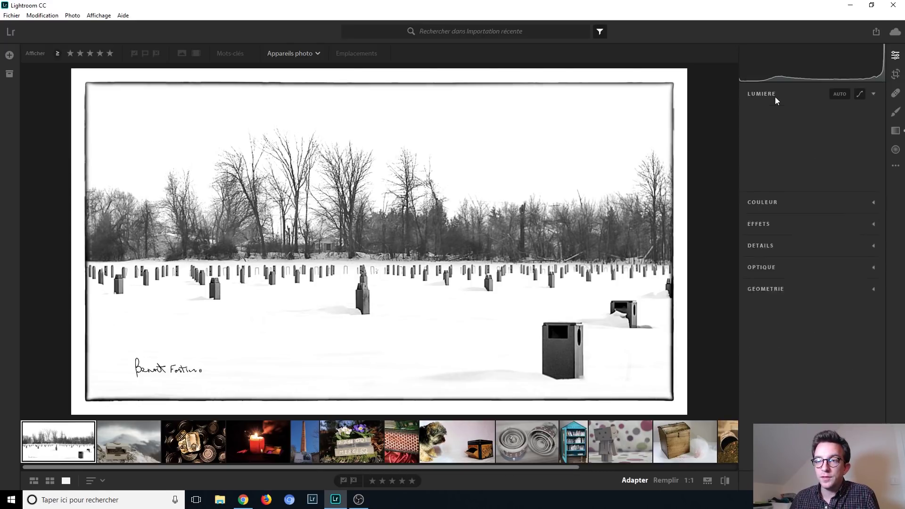
{"action": "left_click", "coordinate": [791, 94]}
{"action": "left_click", "coordinate": [788, 158]}
{"action": "left_click", "coordinate": [788, 158]}
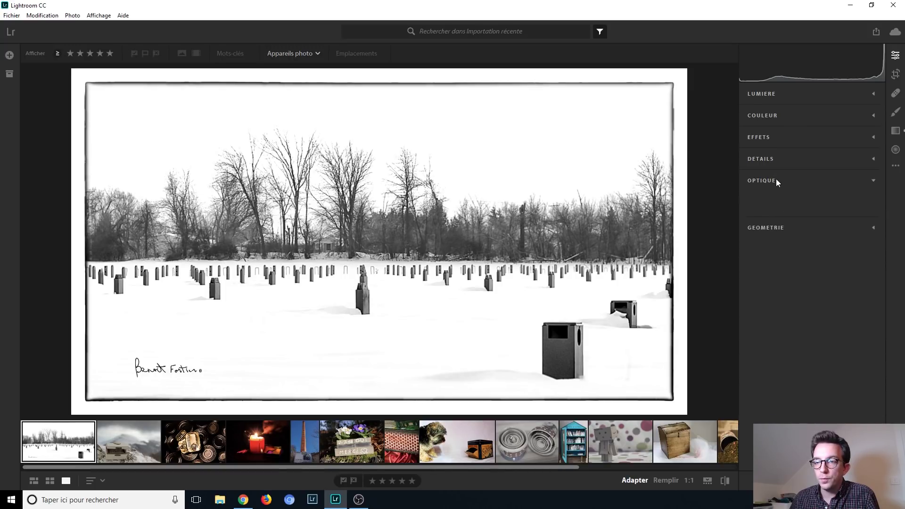
{"action": "left_click", "coordinate": [895, 76]}
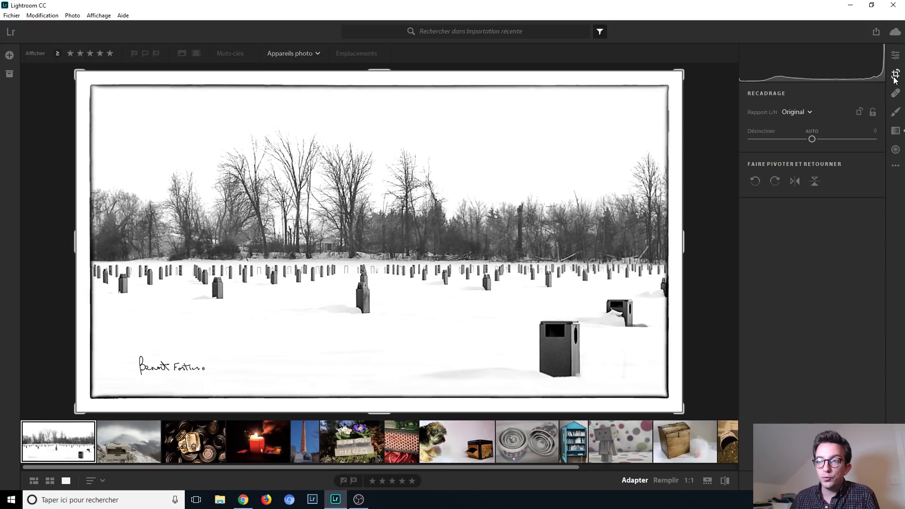
{"action": "left_click", "coordinate": [895, 56]}
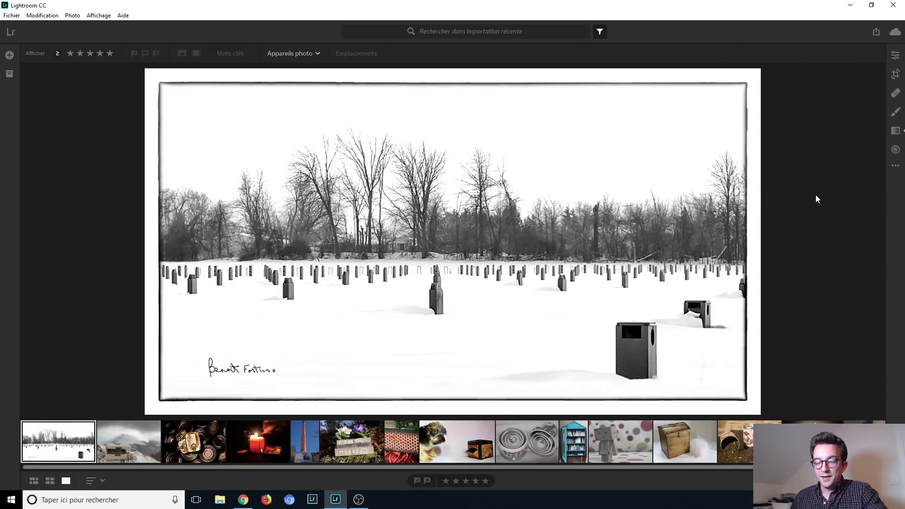
- Brighten the photo of the white box on the mountain with Exposition +0,82, Contraste +13 and Ombres +30
{"action": "key", "text": "Right"}
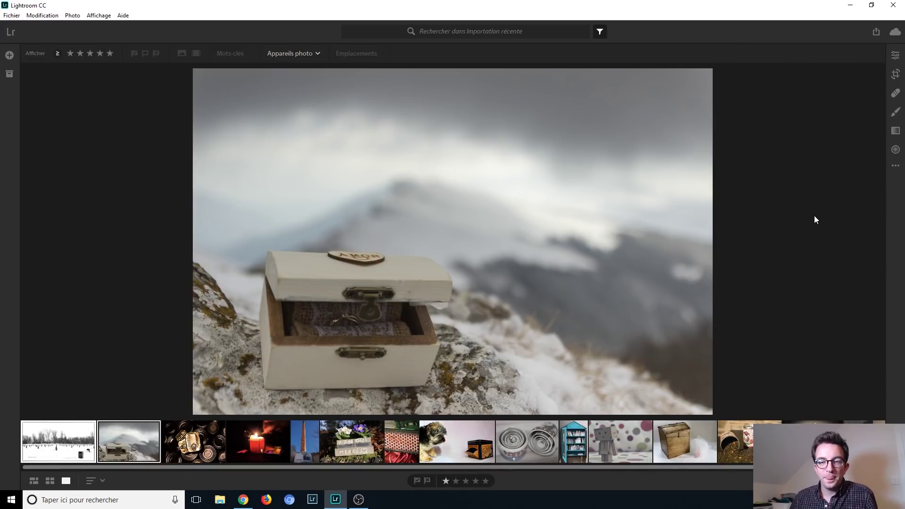
{"action": "key", "text": "i"}
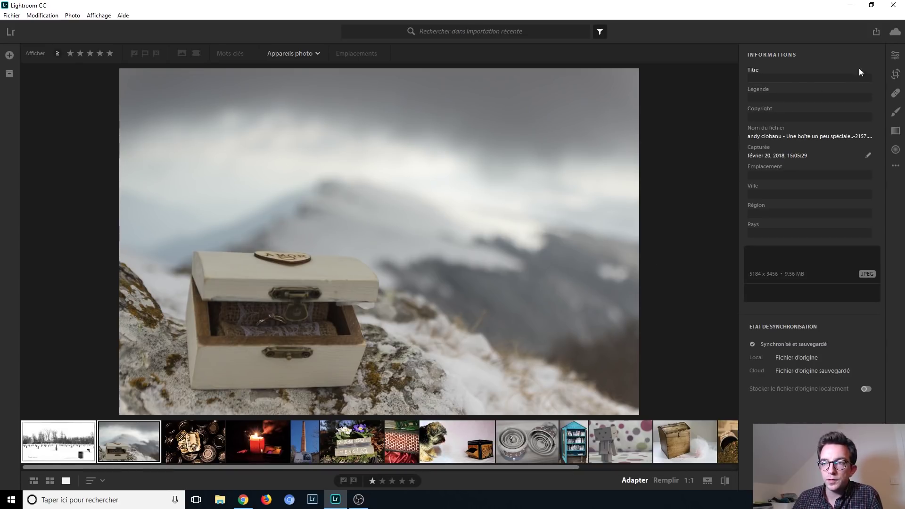
{"action": "left_click", "coordinate": [897, 56]}
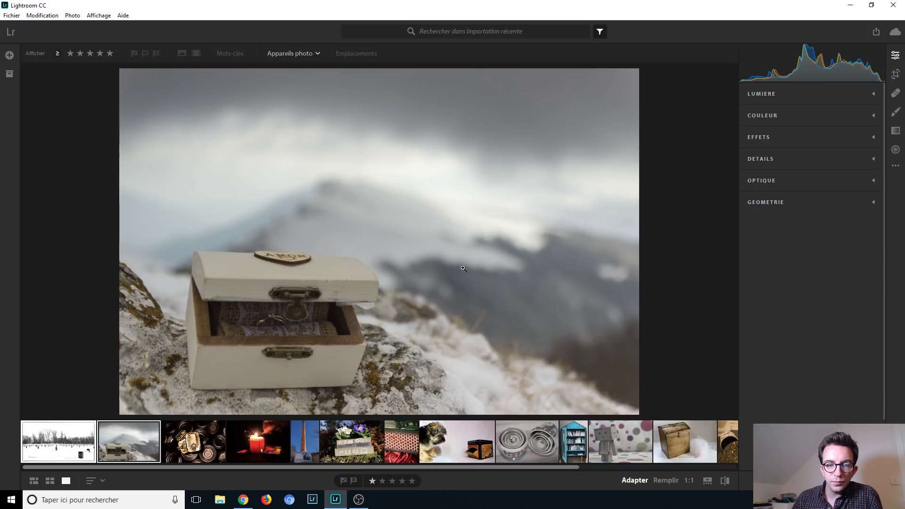
{"action": "left_click", "coordinate": [794, 94]}
{"action": "left_click_drag", "start_coordinate": [811, 120], "coordinate": [821, 122]}
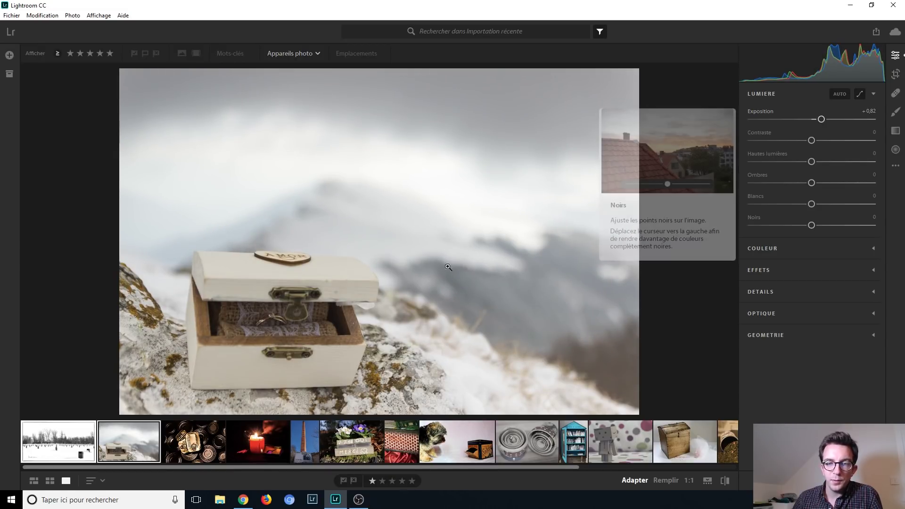
{"action": "mouse_move", "coordinate": [810, 142]}
{"action": "left_mouse_down"}
{"action": "mouse_move", "coordinate": [832, 142]}
{"action": "mouse_move", "coordinate": [820, 141]}
{"action": "left_mouse_up"}
{"action": "left_click_drag", "start_coordinate": [811, 183], "coordinate": [830, 184]}
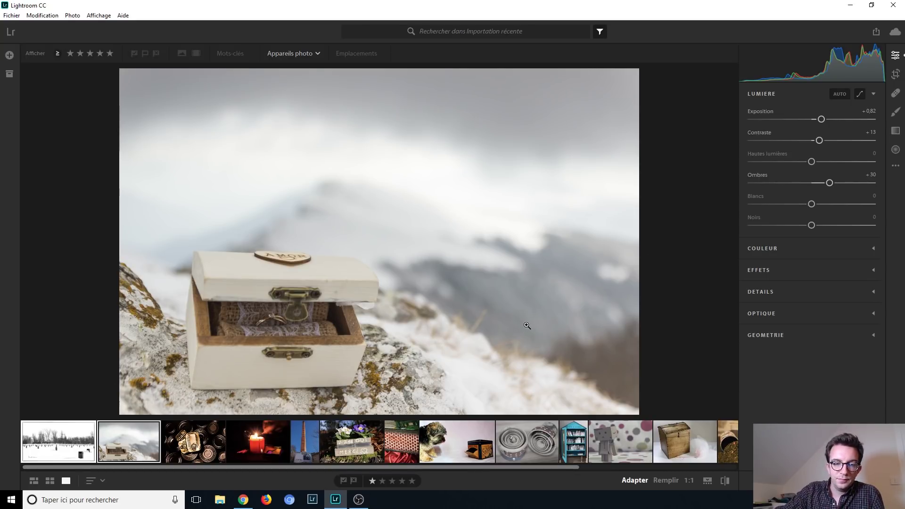
- Move on to the photo of the tin cans, check its information and convert it to black and white
{"action": "key", "text": "Right"}
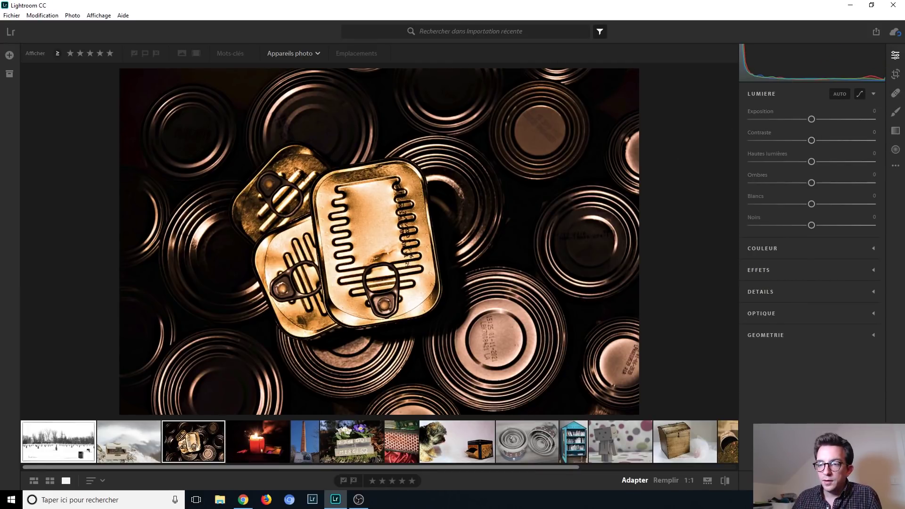
{"action": "key", "text": "i"}
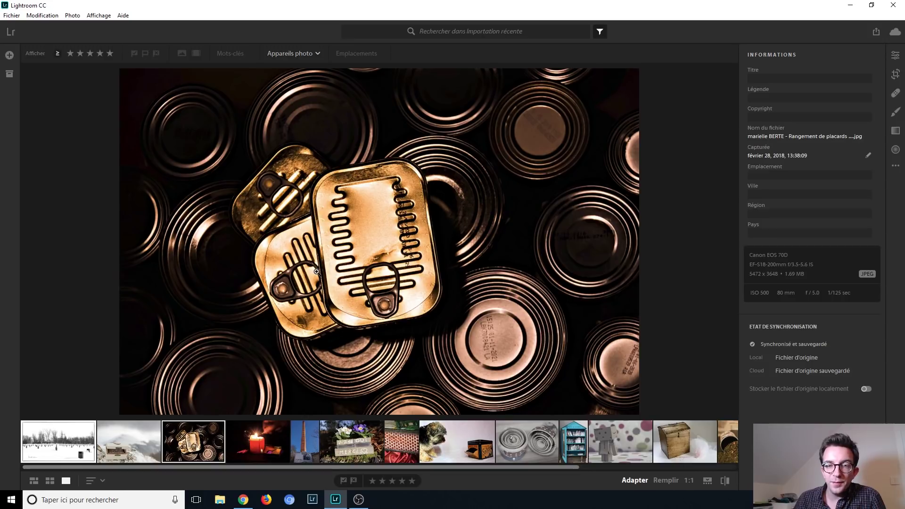
{"action": "left_click", "coordinate": [894, 56]}
{"action": "left_click", "coordinate": [783, 255]}
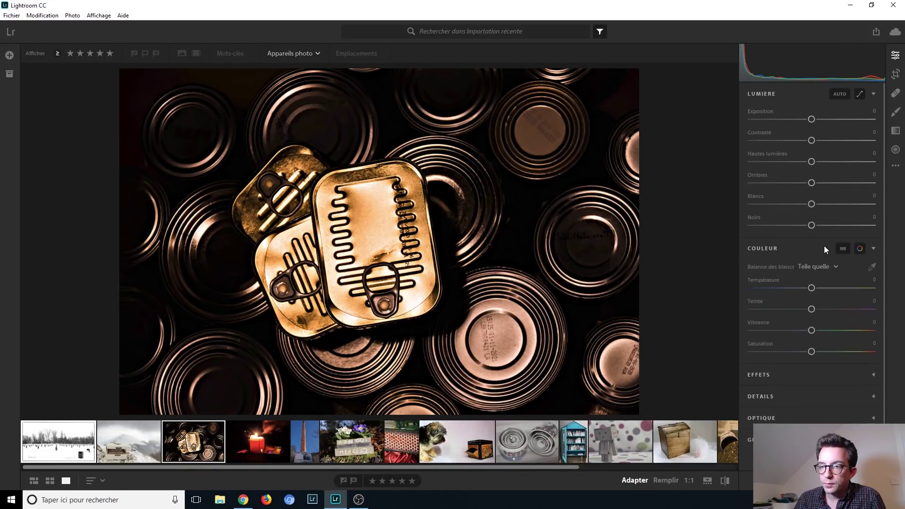
{"action": "left_click", "coordinate": [845, 247]}
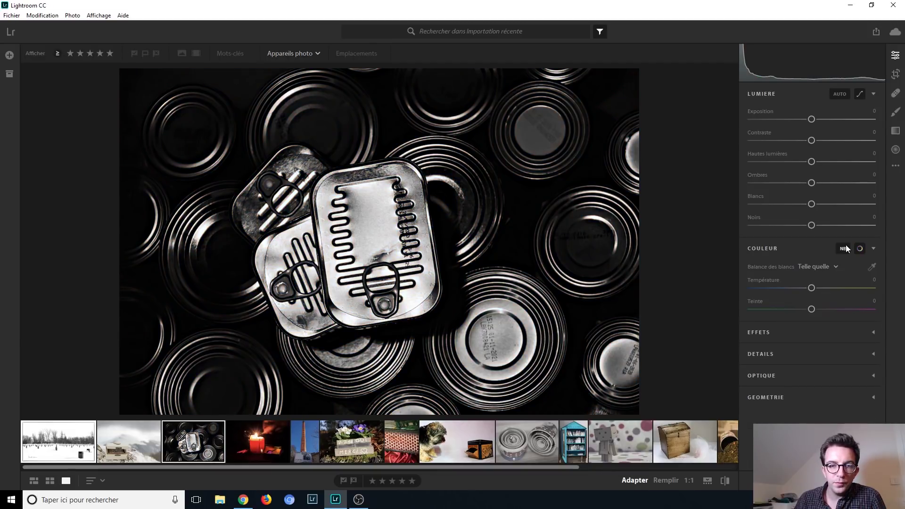
{"action": "left_click", "coordinate": [843, 249]}
{"action": "left_click", "coordinate": [843, 249]}
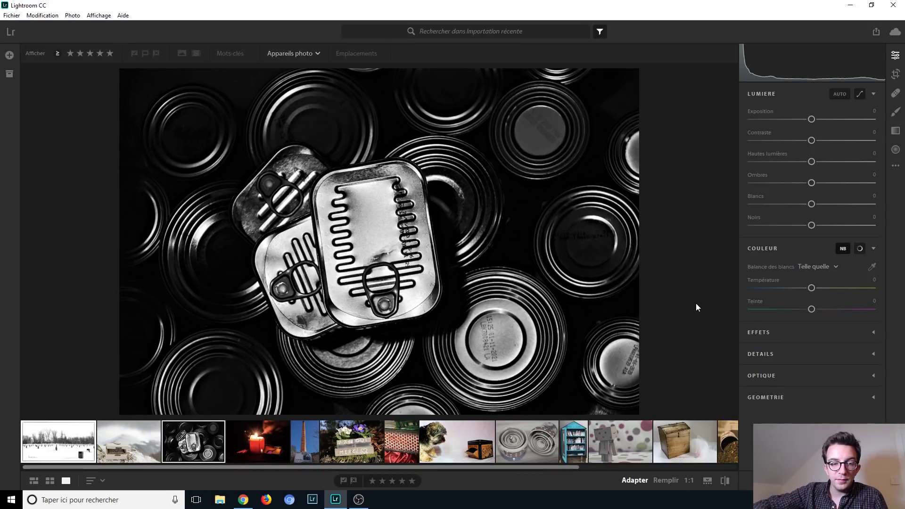
- Move on to the red candle photo, display its information and examine the matchbox at 1:1 zoom
{"action": "key", "text": "Right"}
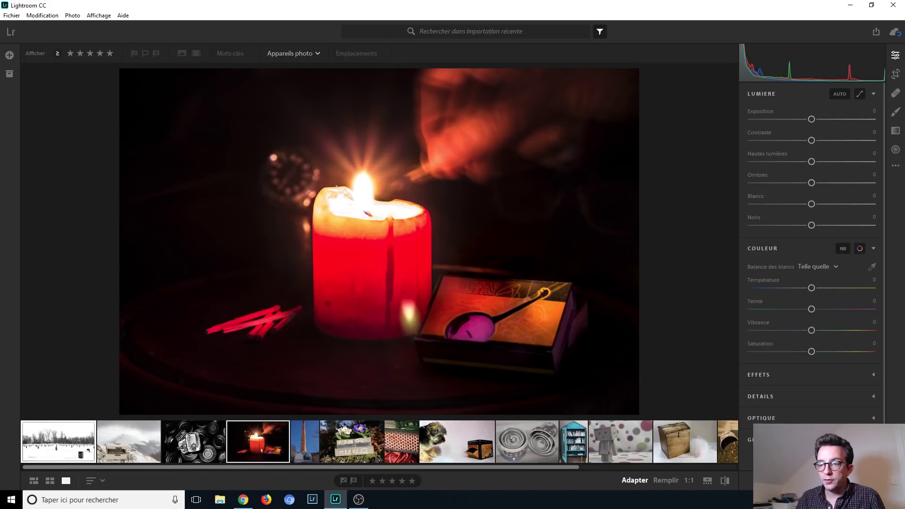
{"action": "key", "text": "i"}
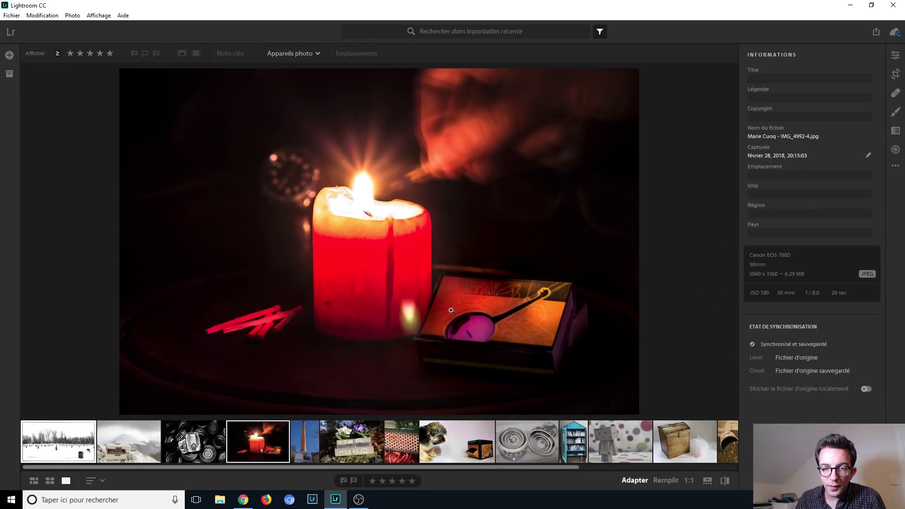
{"action": "left_click", "coordinate": [495, 322]}
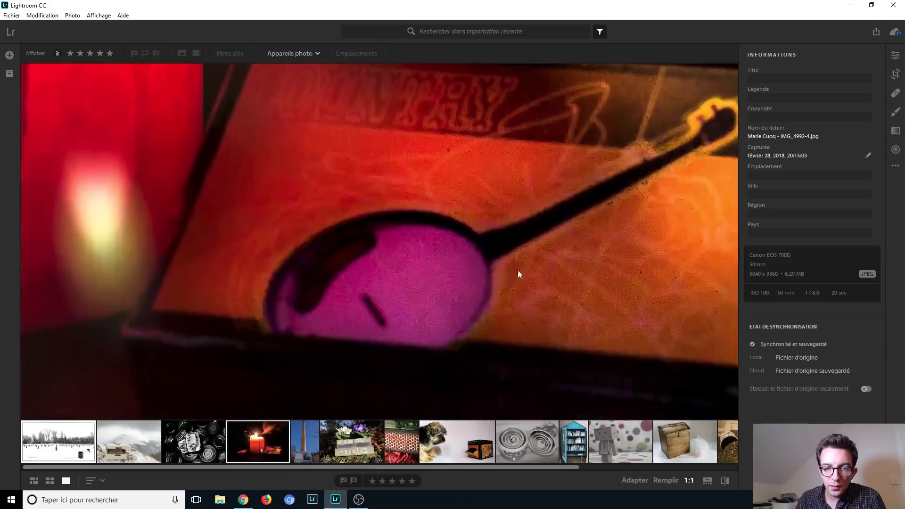
{"action": "left_click", "coordinate": [470, 207]}
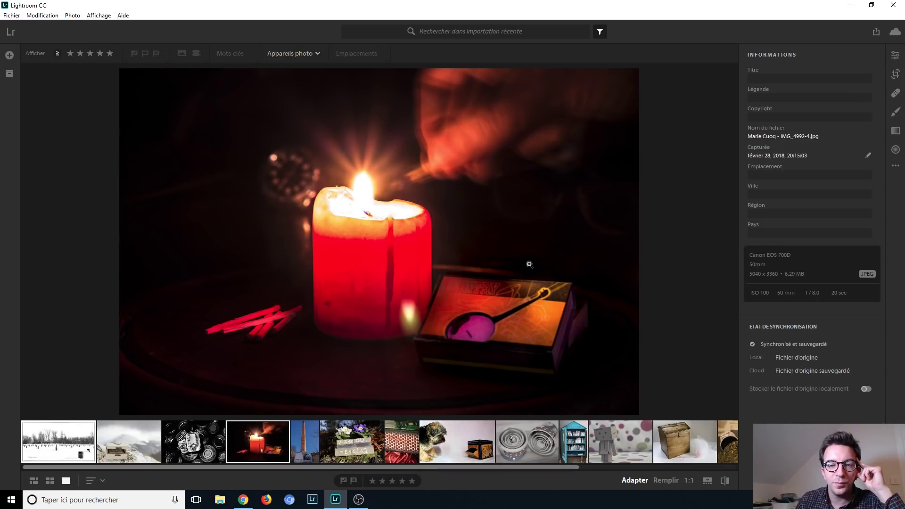
- Set the candle photo's Hautes lumières to -6 and leave its Ombres at 0
{"action": "left_click", "coordinate": [895, 56]}
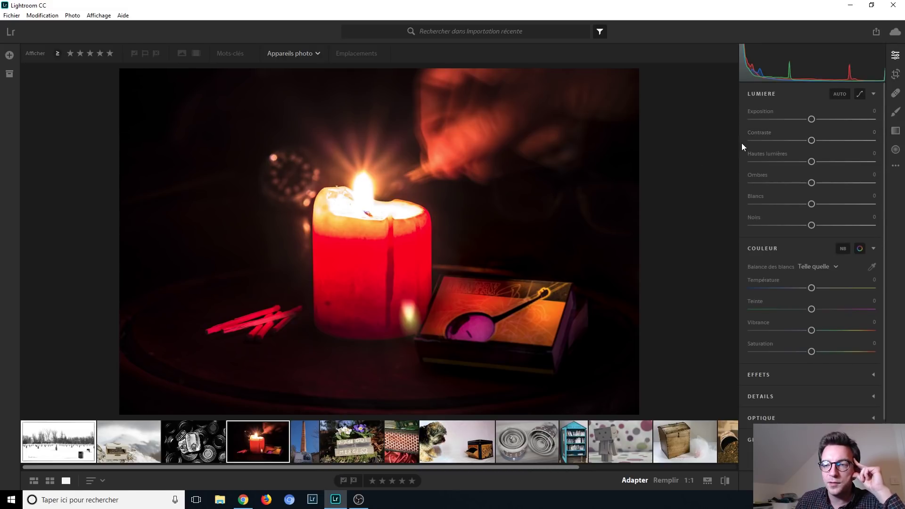
{"action": "mouse_move", "coordinate": [811, 161]}
{"action": "left_mouse_down"}
{"action": "mouse_move", "coordinate": [786, 163]}
{"action": "mouse_move", "coordinate": [806, 162]}
{"action": "left_mouse_up"}
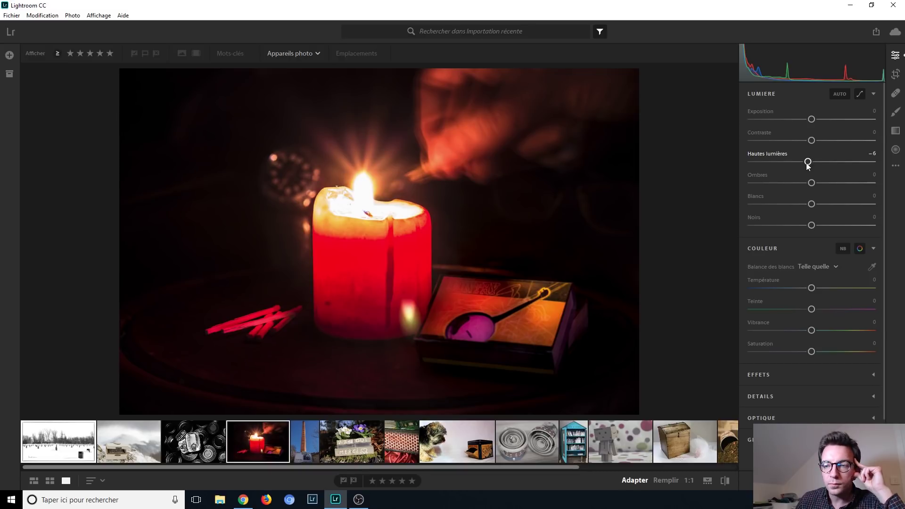
{"action": "mouse_move", "coordinate": [811, 182]}
{"action": "left_mouse_down"}
{"action": "mouse_move", "coordinate": [861, 180]}
{"action": "mouse_move", "coordinate": [813, 179]}
{"action": "left_mouse_up"}
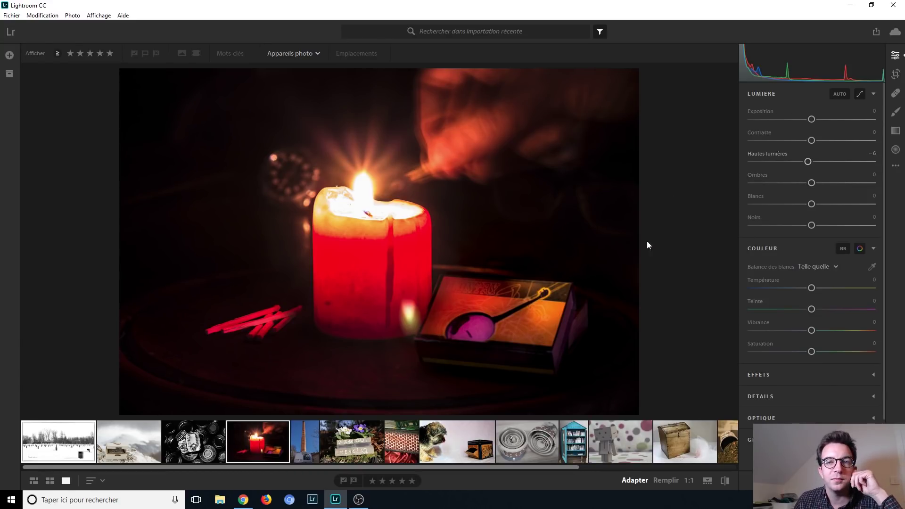
- Open the photo of the brick chimney with the camera box and display its information
{"action": "left_click", "coordinate": [299, 440]}
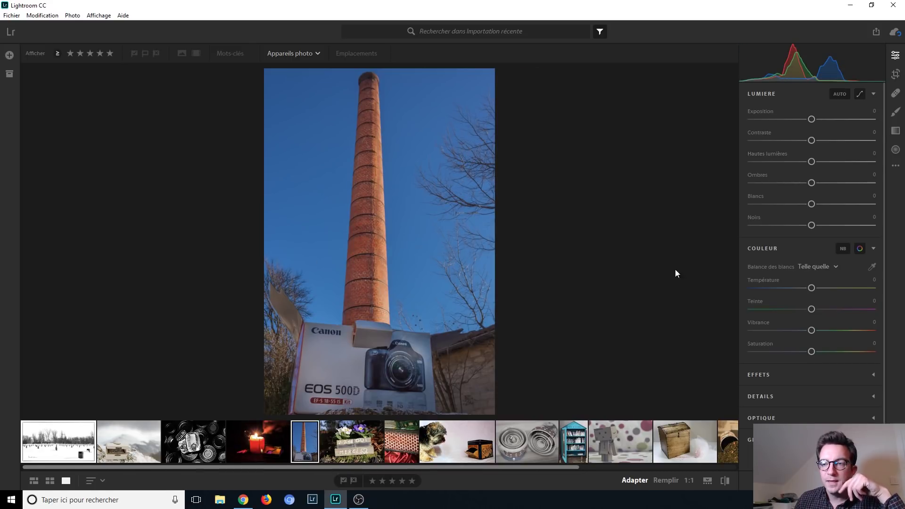
{"action": "key", "text": "i"}
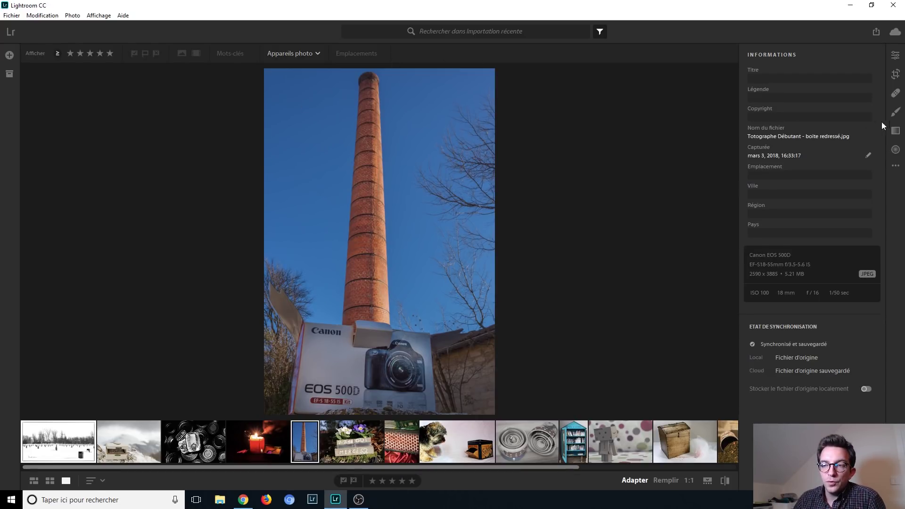
- Try the chimney photo in black and white with Blancs at +67, and restore its original tones and colour
{"action": "left_click", "coordinate": [895, 55]}
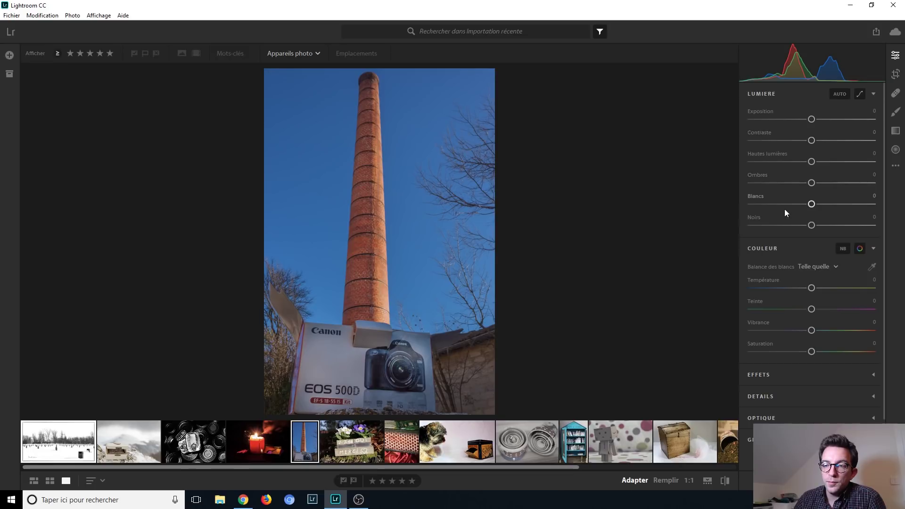
{"action": "left_click", "coordinate": [839, 250]}
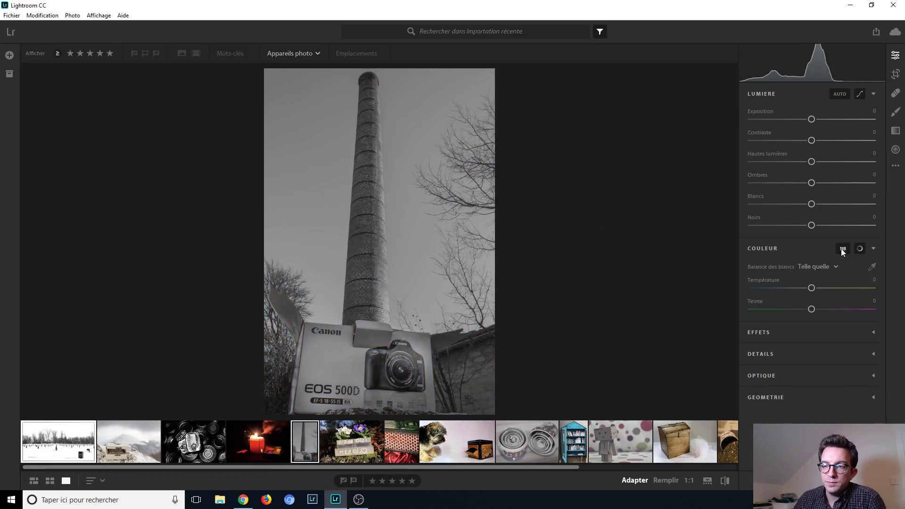
{"action": "mouse_move", "coordinate": [810, 140]}
{"action": "left_mouse_down"}
{"action": "mouse_move", "coordinate": [849, 141]}
{"action": "mouse_move", "coordinate": [806, 141]}
{"action": "left_mouse_up"}
{"action": "double_click", "coordinate": [807, 141]}
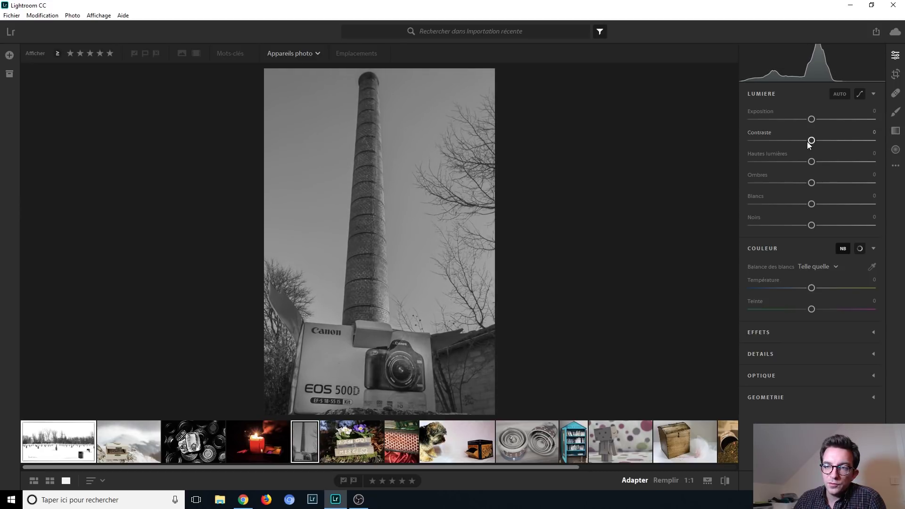
{"action": "left_click_drag", "start_coordinate": [815, 203], "coordinate": [853, 206]}
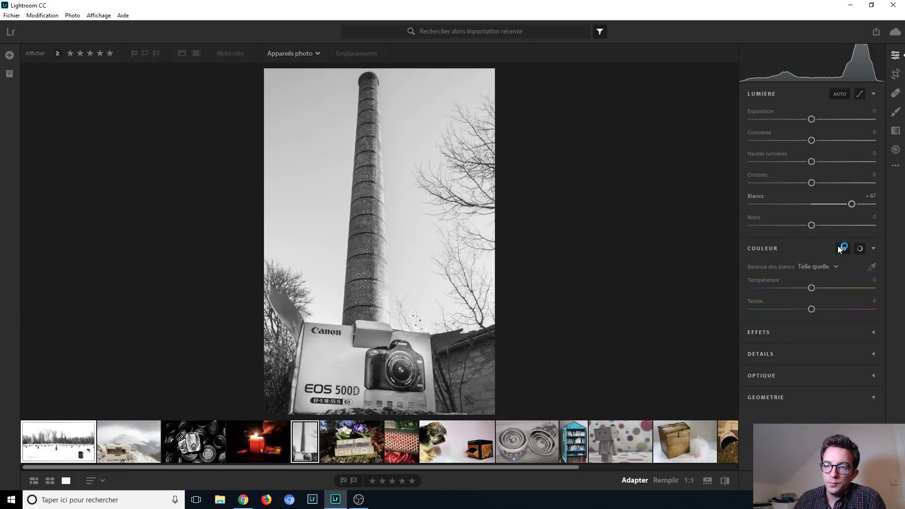
{"action": "double_click", "coordinate": [851, 204]}
{"action": "left_click", "coordinate": [842, 248]}
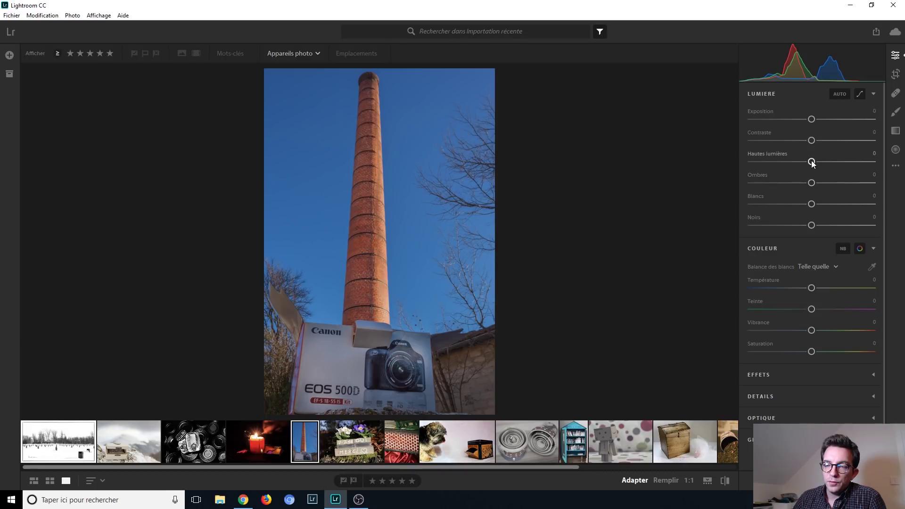
- Test a higher Saturation on the chimney photo, reset it, and set Exposition to +1,06
{"action": "mouse_move", "coordinate": [810, 351]}
{"action": "left_mouse_down"}
{"action": "mouse_move", "coordinate": [799, 354]}
{"action": "mouse_move", "coordinate": [827, 355]}
{"action": "left_mouse_up"}
{"action": "double_click", "coordinate": [827, 352]}
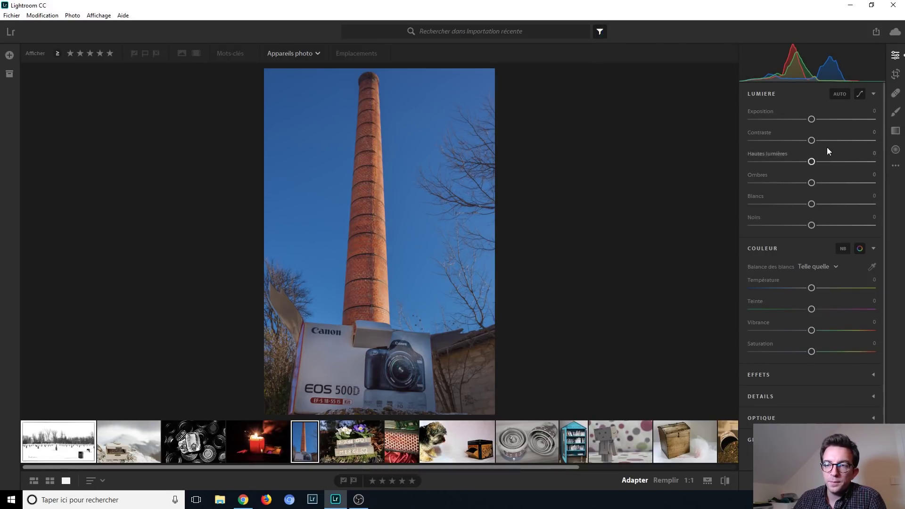
{"action": "left_click_drag", "start_coordinate": [815, 120], "coordinate": [827, 122]}
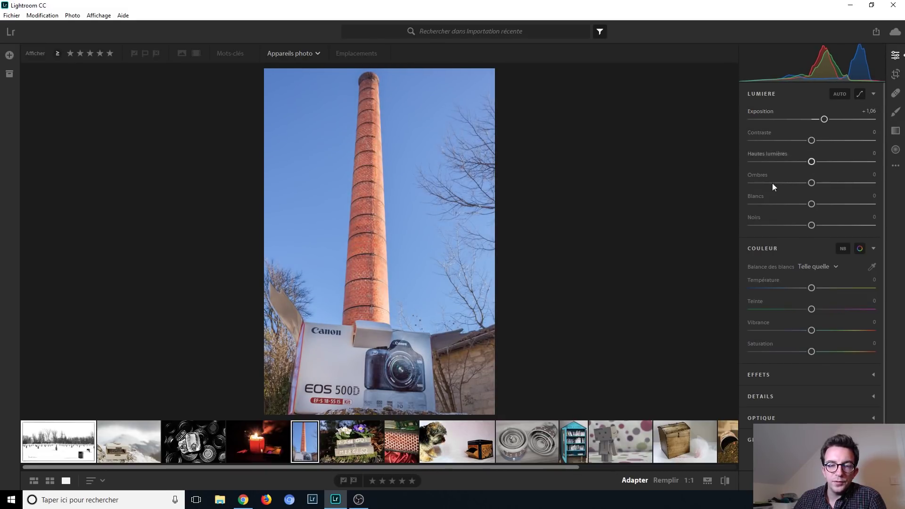
- Open the photo of the flowers in the wooden MERCI box and display its information
{"action": "left_click", "coordinate": [354, 438]}
{"action": "key", "text": "i"}
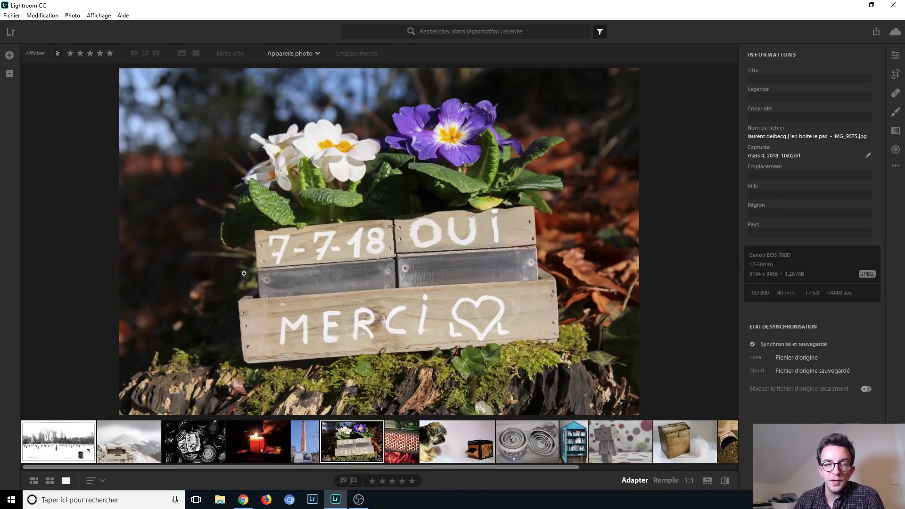
- Open the close-up of the matchbox striking strip and examine its texture at 1:1 and Remplir zoom
{"action": "left_click", "coordinate": [396, 444]}
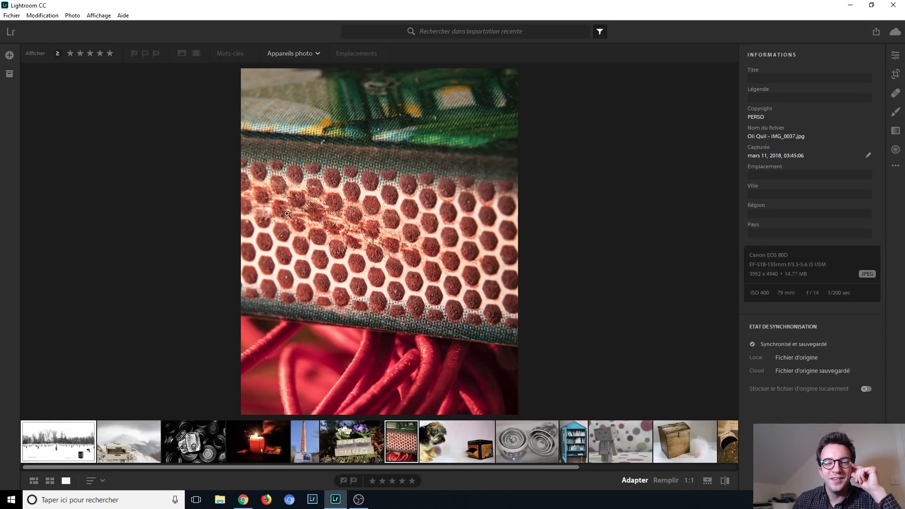
{"action": "left_click", "coordinate": [343, 225]}
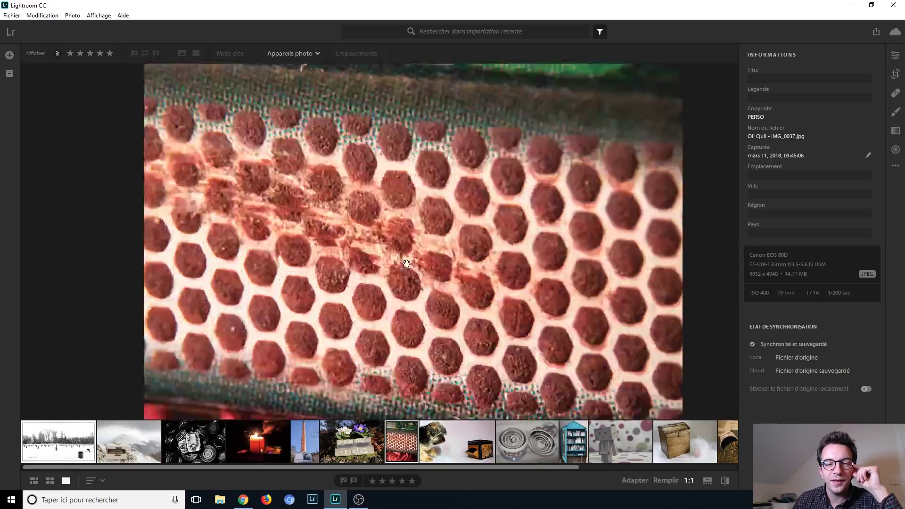
{"action": "left_click", "coordinate": [382, 241]}
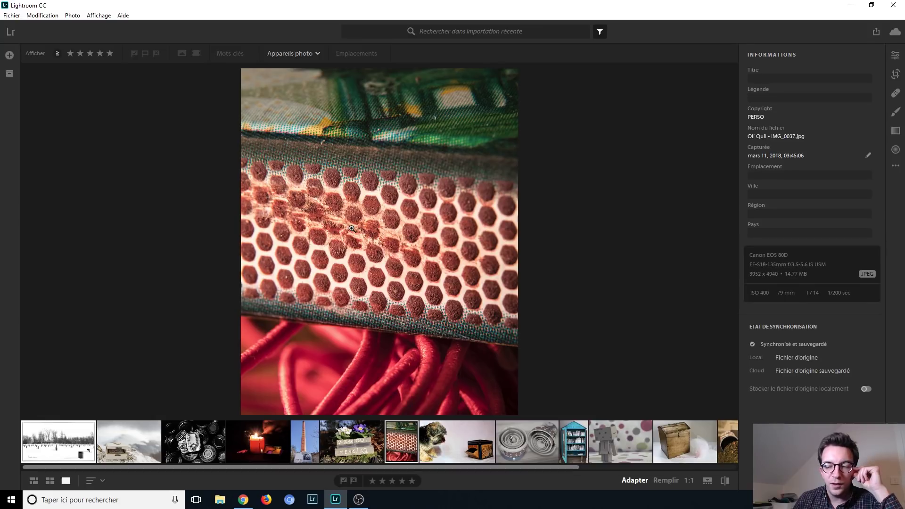
{"action": "left_click", "coordinate": [688, 480]}
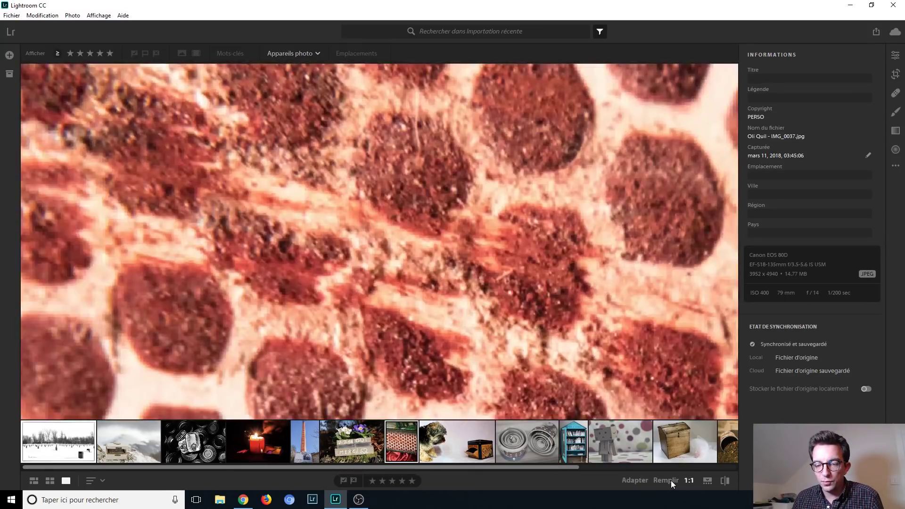
{"action": "left_click", "coordinate": [671, 480]}
{"action": "left_click_drag", "start_coordinate": [319, 260], "coordinate": [379, 287]}
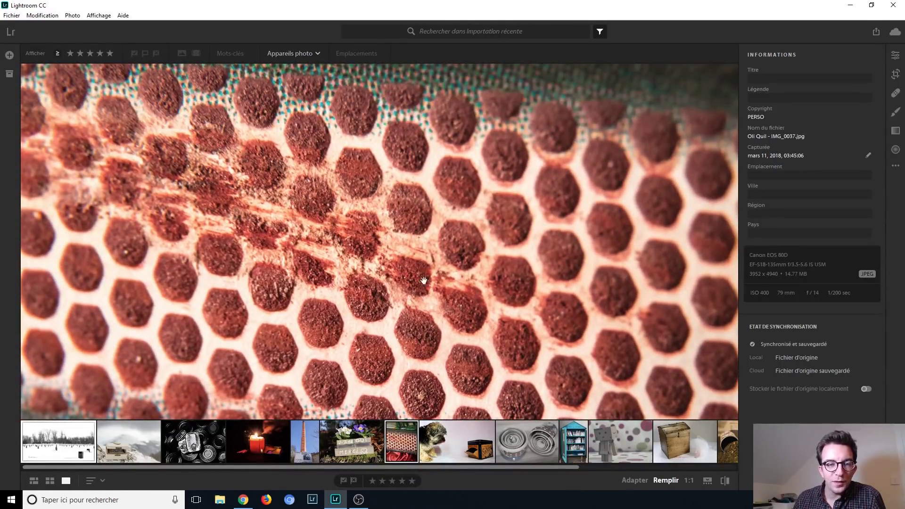
{"action": "left_click_drag", "start_coordinate": [290, 242], "coordinate": [299, 215]}
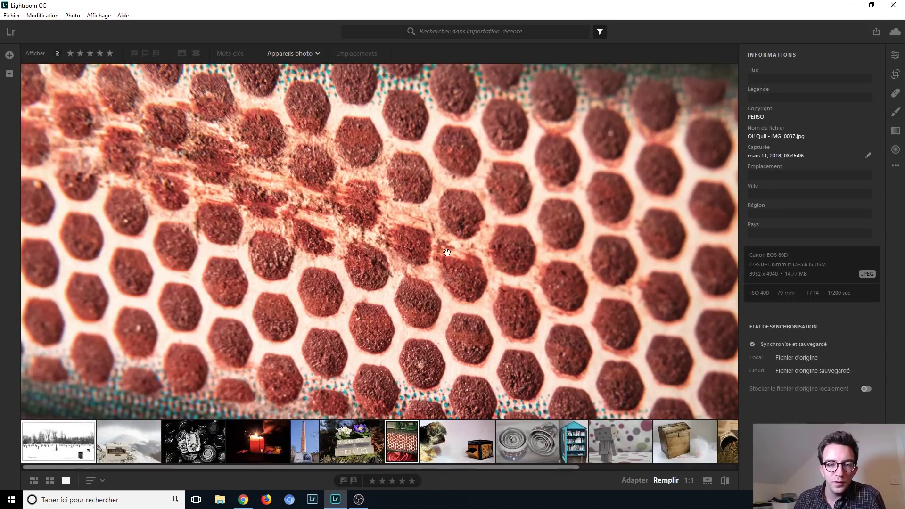
{"action": "left_click", "coordinate": [260, 203]}
{"action": "left_click", "coordinate": [465, 260]}
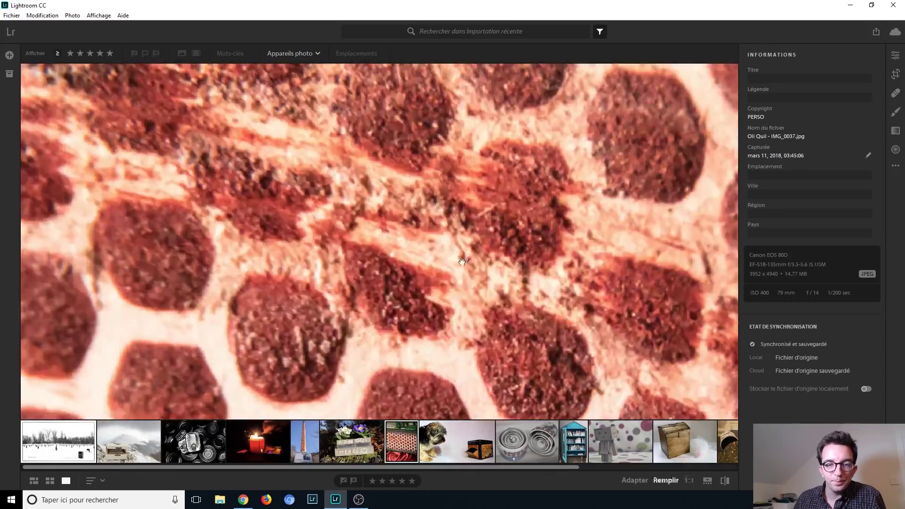
- Rate the matchbox striking strip photo four stars
{"action": "left_click", "coordinate": [633, 480]}
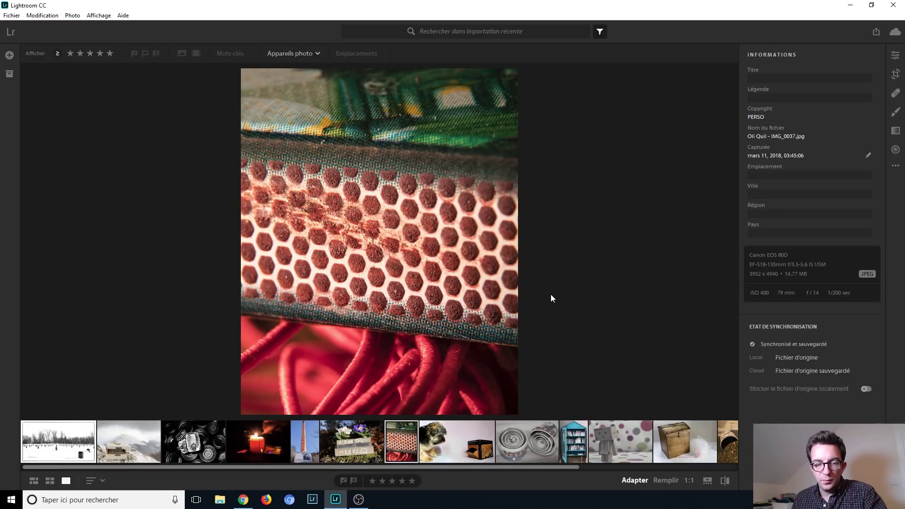
{"action": "left_click", "coordinate": [401, 480]}
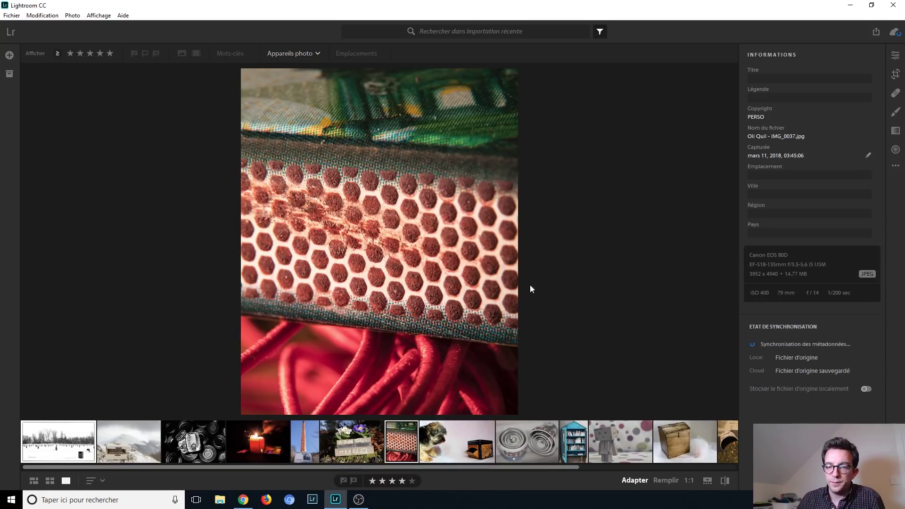
- Open the photo of the dog and the caramel tin, straighten it with Désincliner at +1,05 and reposition the crop
{"action": "left_click", "coordinate": [445, 439]}
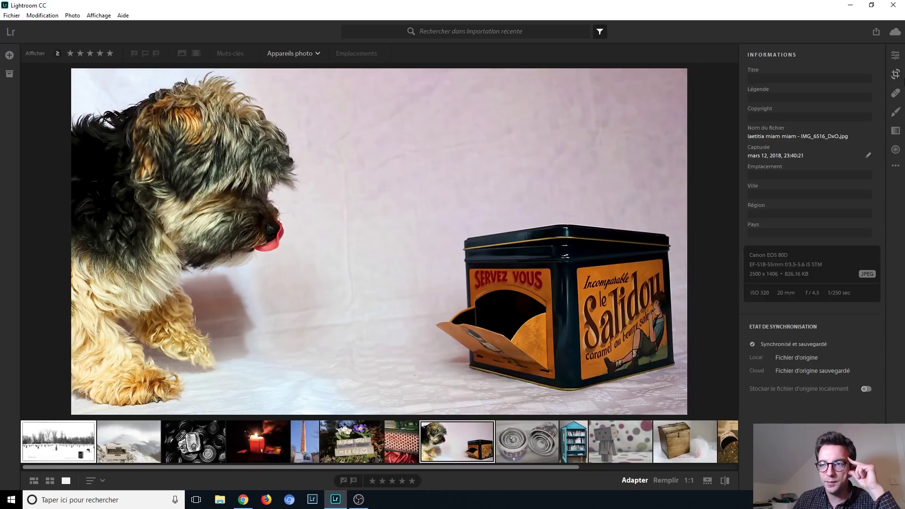
{"action": "left_click", "coordinate": [895, 75]}
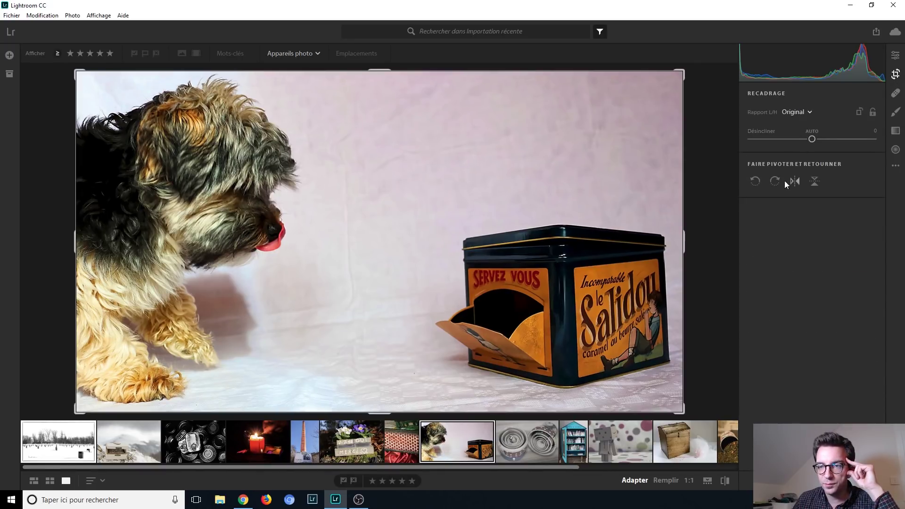
{"action": "left_click_drag", "start_coordinate": [813, 140], "coordinate": [814, 142]}
{"action": "left_click_drag", "start_coordinate": [596, 209], "coordinate": [477, 225]}
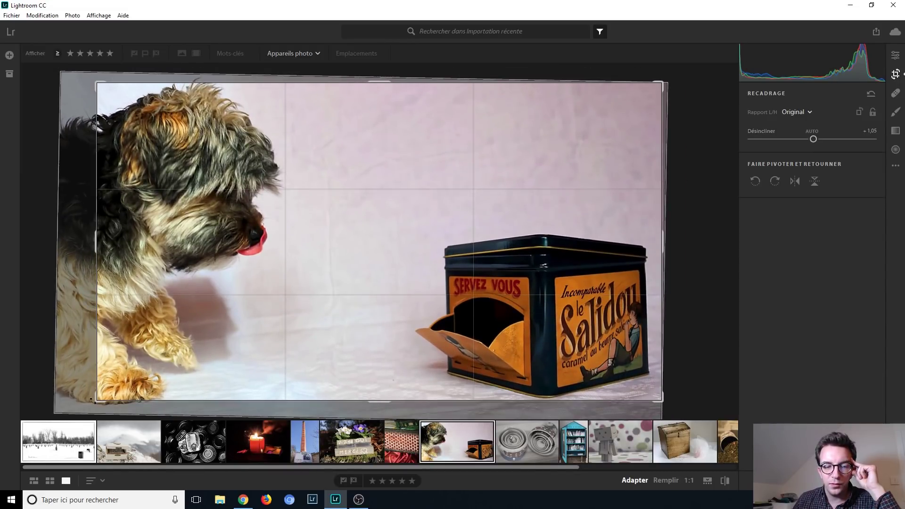
- Resize the dog photo's crop frame to a custom ratio and reposition the image inside it
{"action": "left_click_drag", "start_coordinate": [96, 400], "coordinate": [51, 411]}
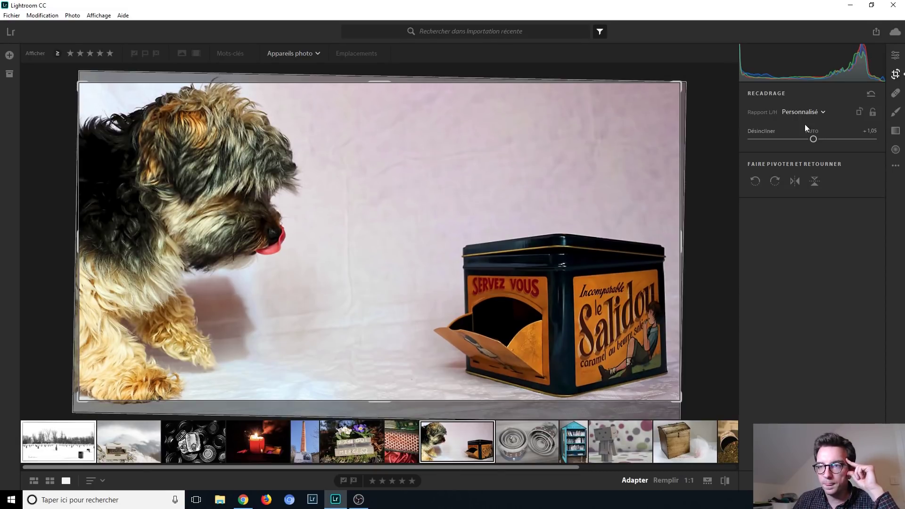
{"action": "left_click", "coordinate": [872, 113]}
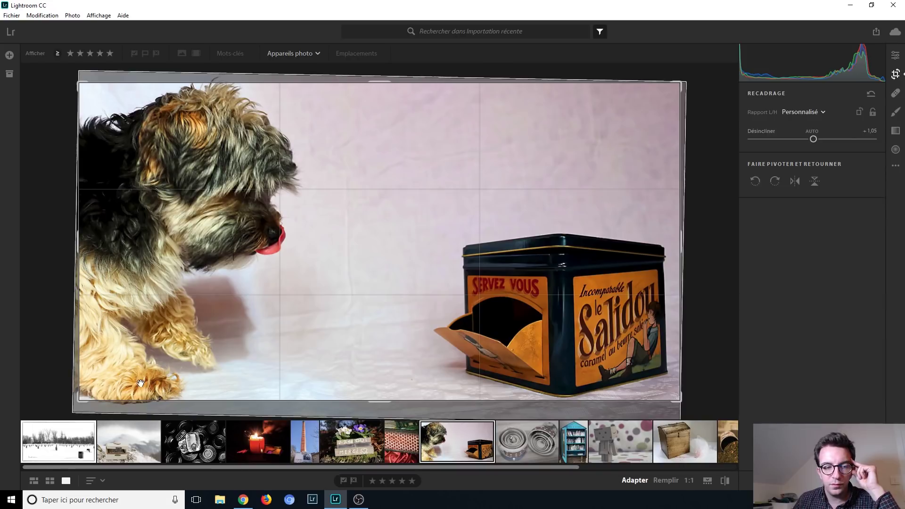
{"action": "left_click_drag", "start_coordinate": [86, 398], "coordinate": [94, 396]}
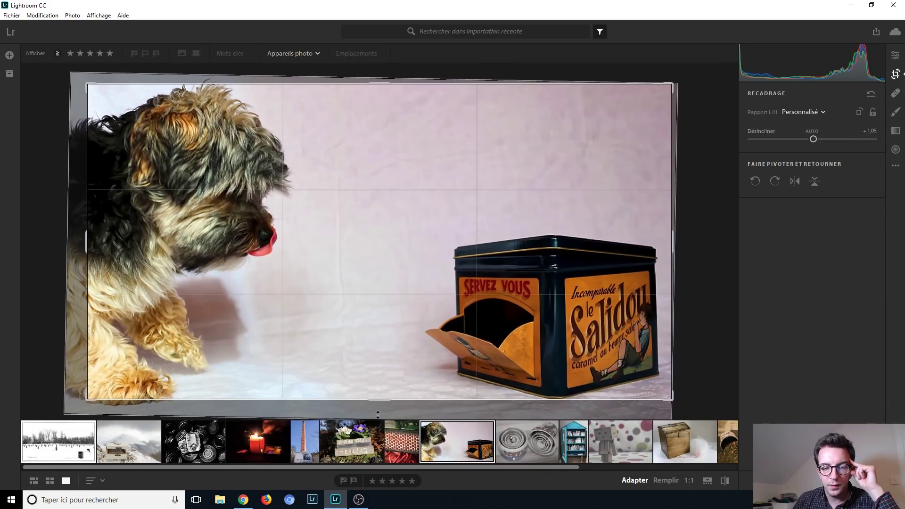
{"action": "left_click_drag", "start_coordinate": [424, 297], "coordinate": [445, 297]}
{"action": "left_click_drag", "start_coordinate": [374, 405], "coordinate": [376, 418]}
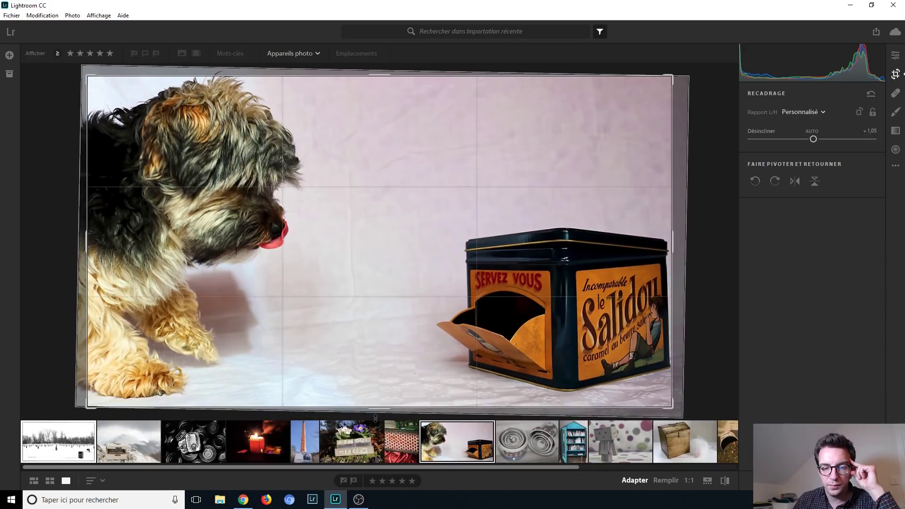
{"action": "left_click_drag", "start_coordinate": [424, 315], "coordinate": [418, 314]}
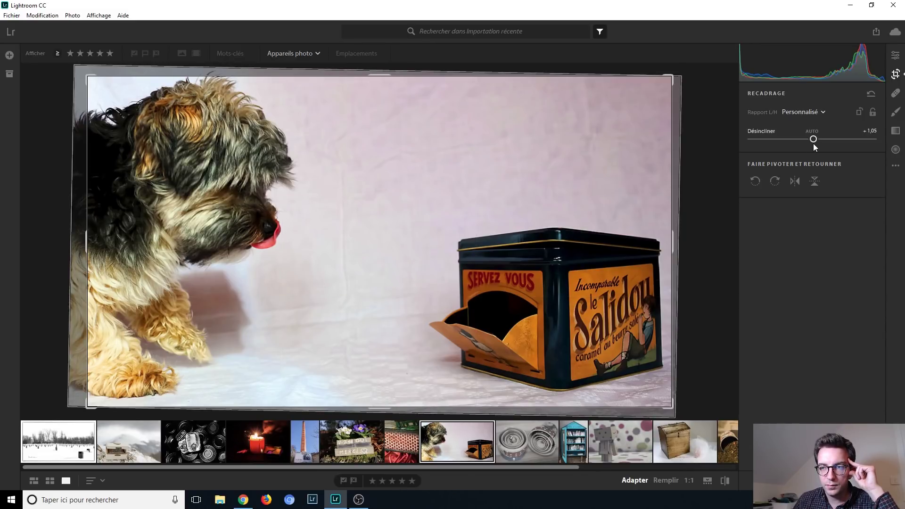
- Set the dog photo's Désincliner to +2,80, shift the image so the whole tin is framed, and apply the crop
{"action": "left_click_drag", "start_coordinate": [814, 140], "coordinate": [816, 140]}
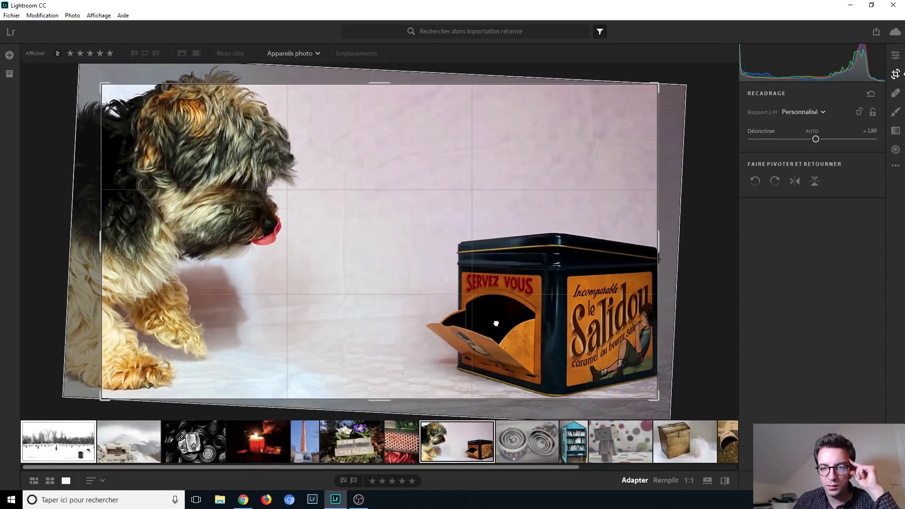
{"action": "left_click_drag", "start_coordinate": [495, 323], "coordinate": [488, 321]}
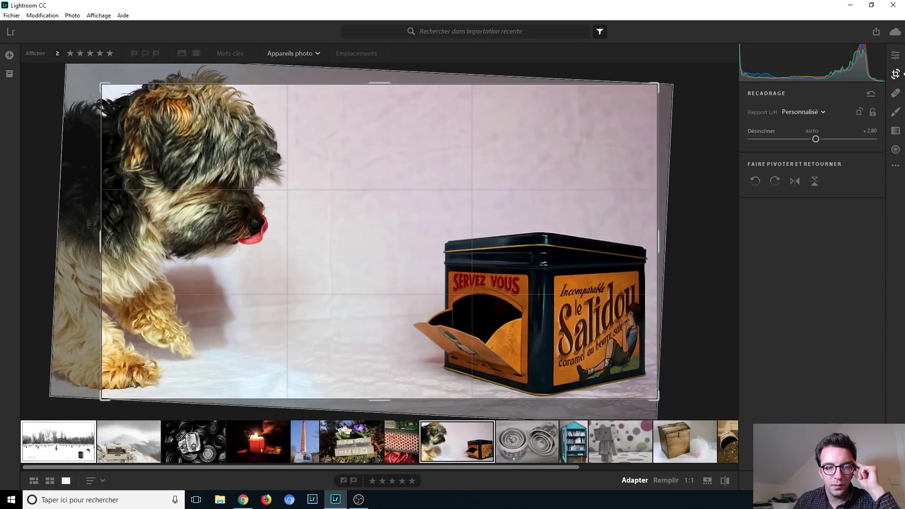
{"action": "left_click_drag", "start_coordinate": [124, 204], "coordinate": [126, 208]}
{"action": "left_click_drag", "start_coordinate": [288, 210], "coordinate": [259, 215]}
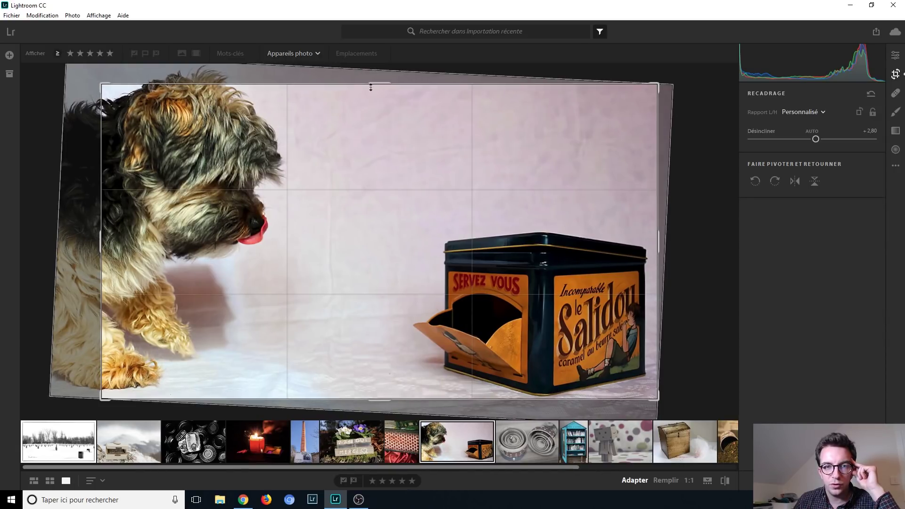
{"action": "key", "text": "e"}
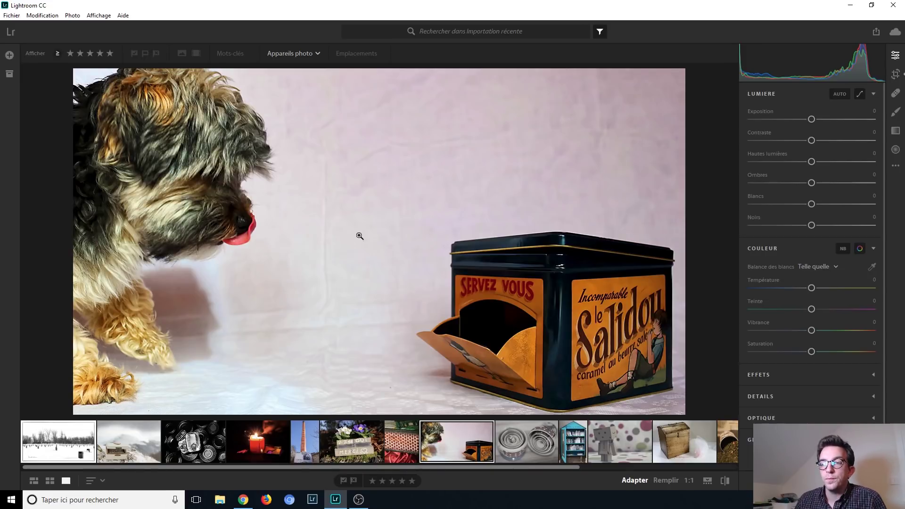
- Try the dog photo with Exposition at +1,57 and Hautes lumières at +67, and reset Exposition
{"action": "left_click_drag", "start_coordinate": [814, 120], "coordinate": [832, 121]}
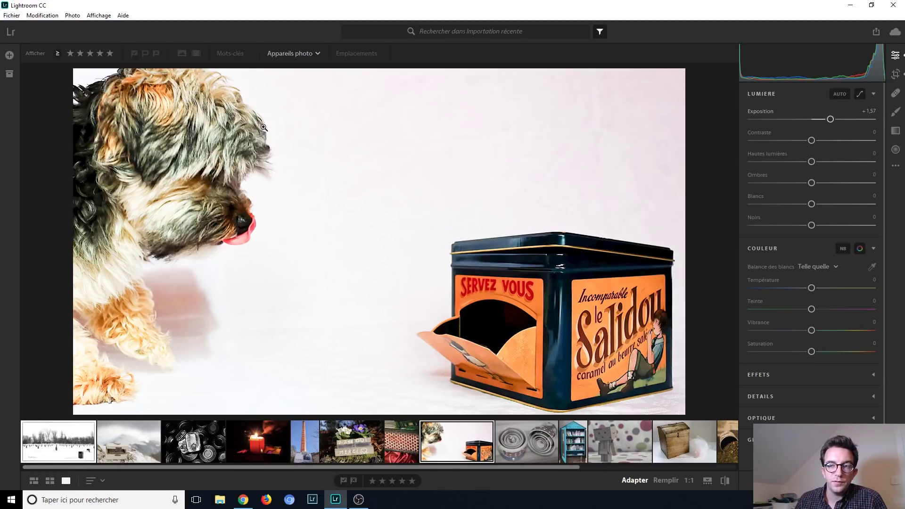
{"action": "mouse_move", "coordinate": [807, 162]}
{"action": "left_mouse_down"}
{"action": "mouse_move", "coordinate": [782, 162]}
{"action": "mouse_move", "coordinate": [797, 162]}
{"action": "left_mouse_up"}
{"action": "double_click", "coordinate": [797, 162]}
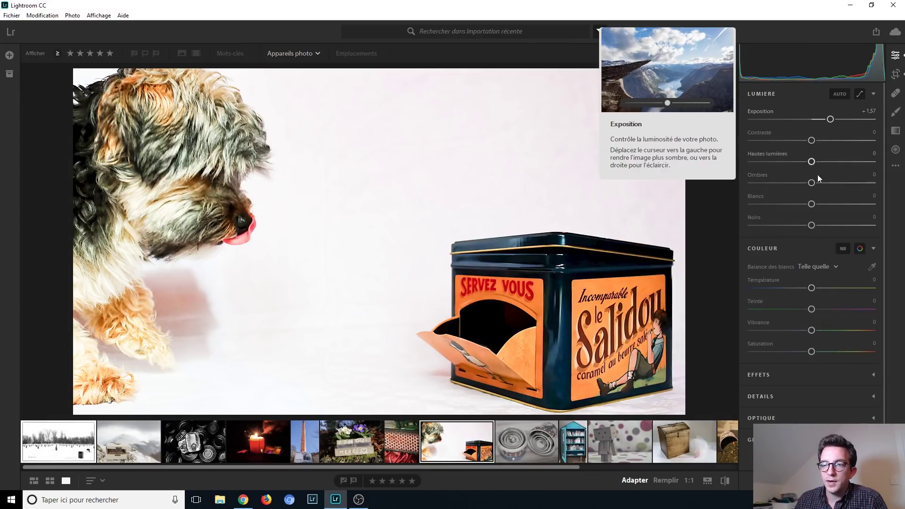
{"action": "left_click_drag", "start_coordinate": [812, 162], "coordinate": [854, 167]}
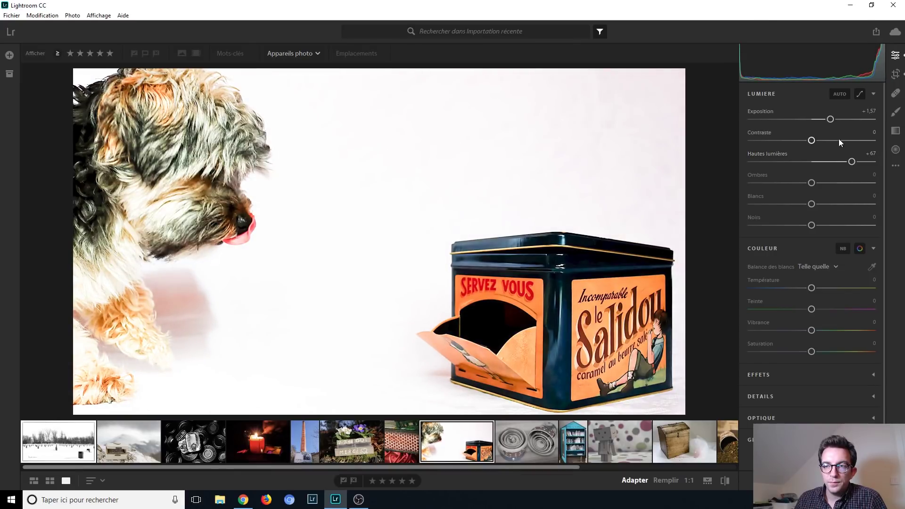
{"action": "double_click", "coordinate": [832, 121]}
- Brighten the dog photo's background with Hautes lumières at +100, Blancs at +38 and Exposition at +0,98
{"action": "left_click_drag", "start_coordinate": [851, 161], "coordinate": [874, 162]}
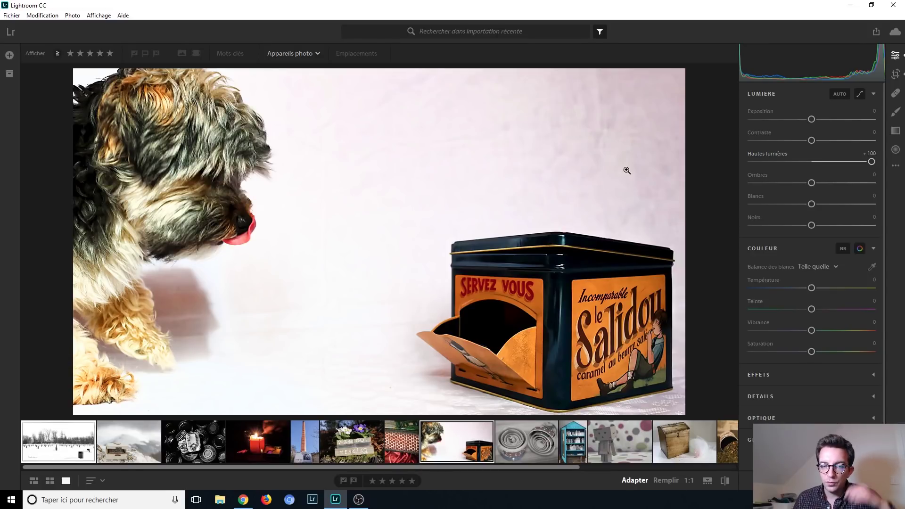
{"action": "left_click_drag", "start_coordinate": [811, 204], "coordinate": [835, 205]}
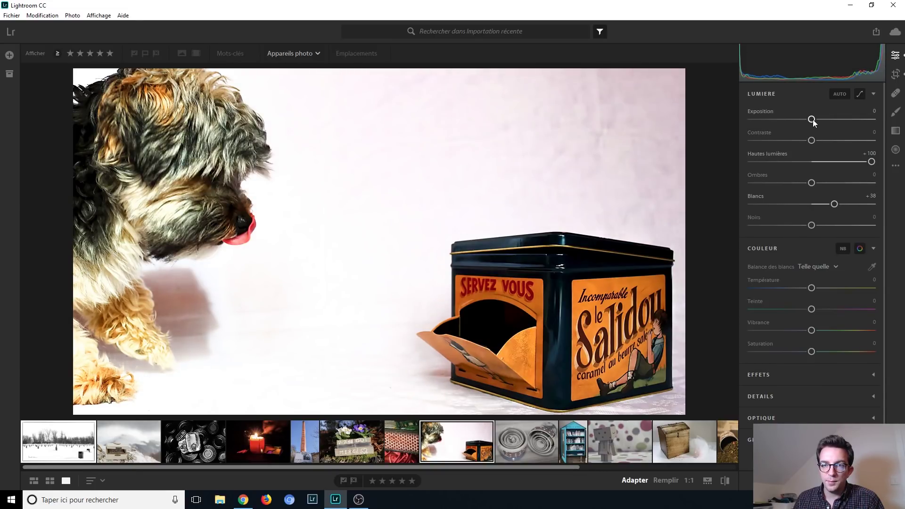
{"action": "left_click_drag", "start_coordinate": [811, 120], "coordinate": [825, 126]}
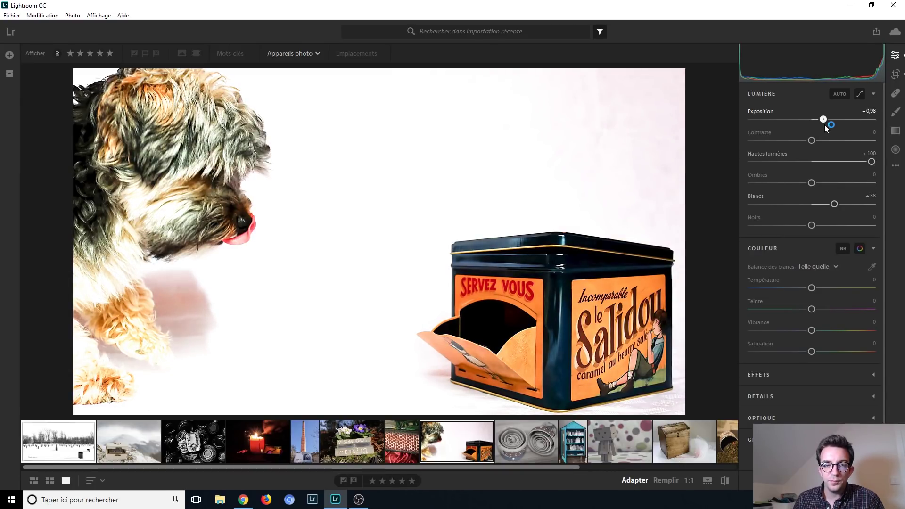
- Add a linear gradient over the dog with Contraste and Noirs reset and Exposition at -1,00
{"action": "left_click", "coordinate": [895, 130]}
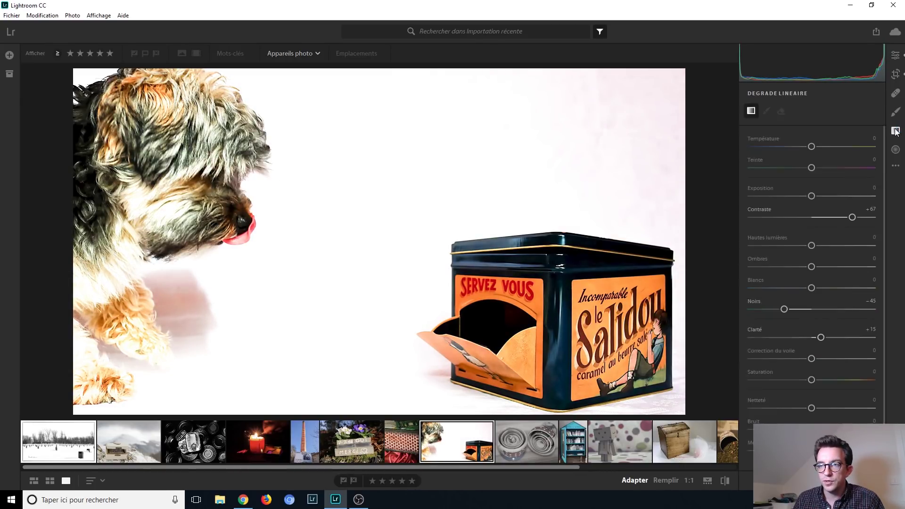
{"action": "left_click_drag", "start_coordinate": [140, 219], "coordinate": [299, 261]}
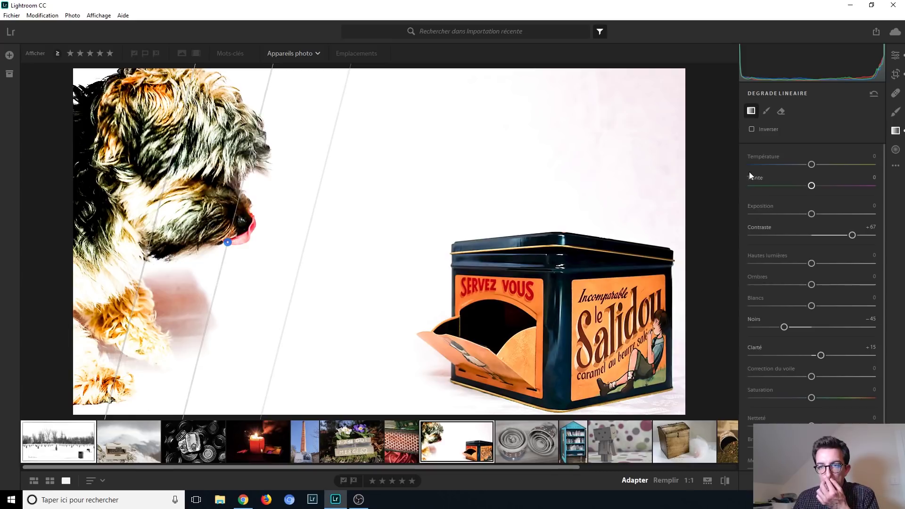
{"action": "double_click", "coordinate": [850, 236]}
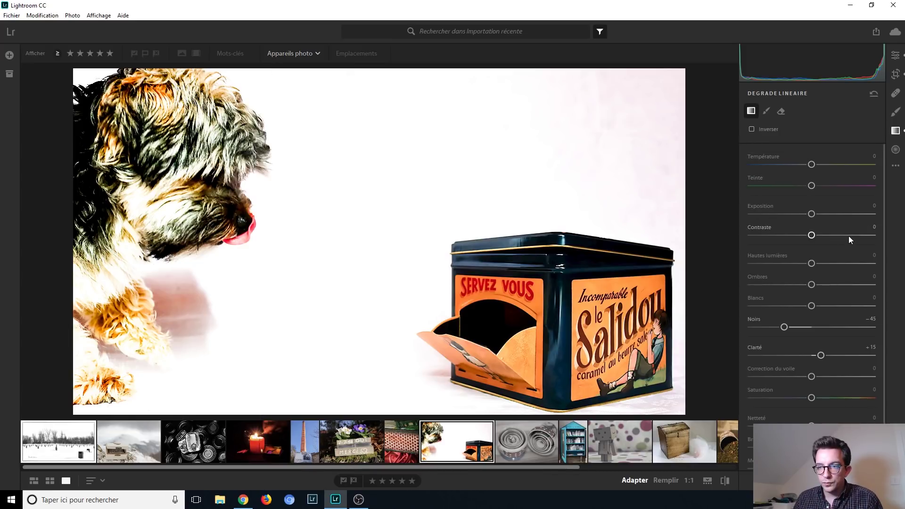
{"action": "double_click", "coordinate": [784, 327]}
{"action": "left_click_drag", "start_coordinate": [810, 216], "coordinate": [796, 217]}
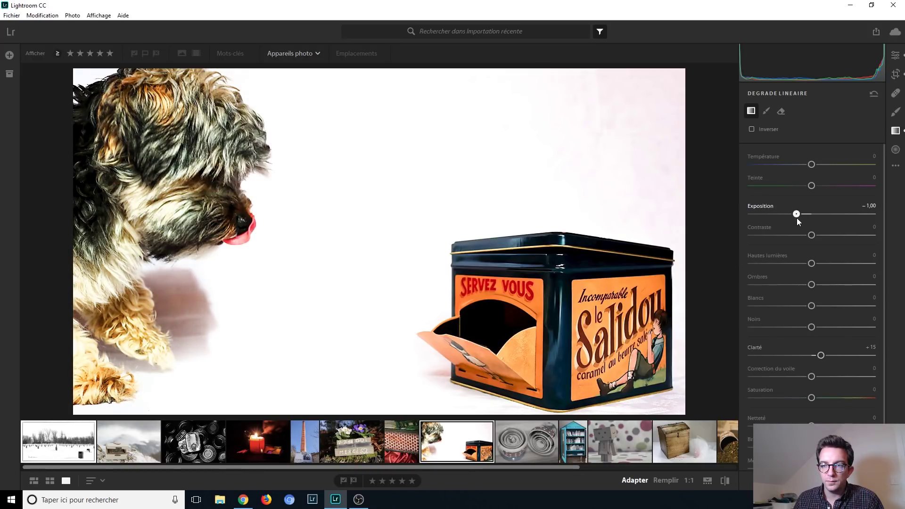
{"action": "left_click", "coordinate": [895, 130]}
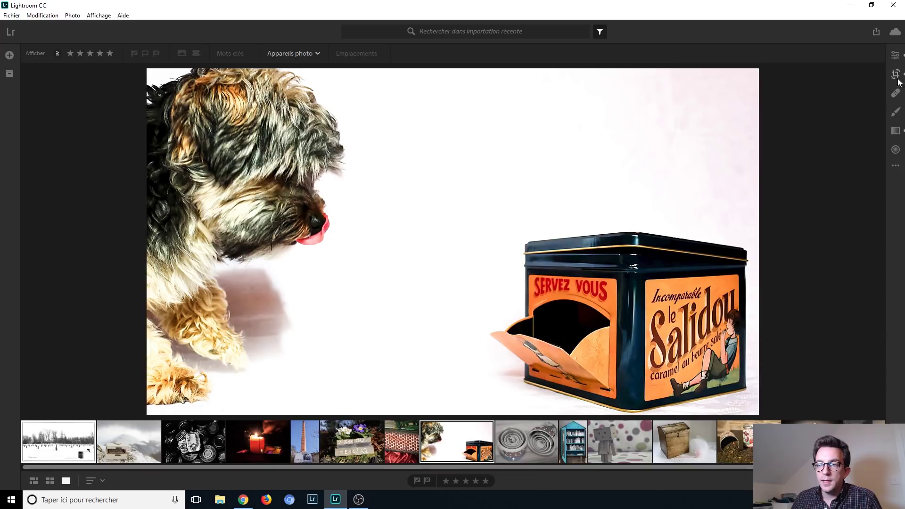
- Set the dog photo's Ombres to +22 and Saturation to -23, and close its edit settings
{"action": "left_click", "coordinate": [894, 55]}
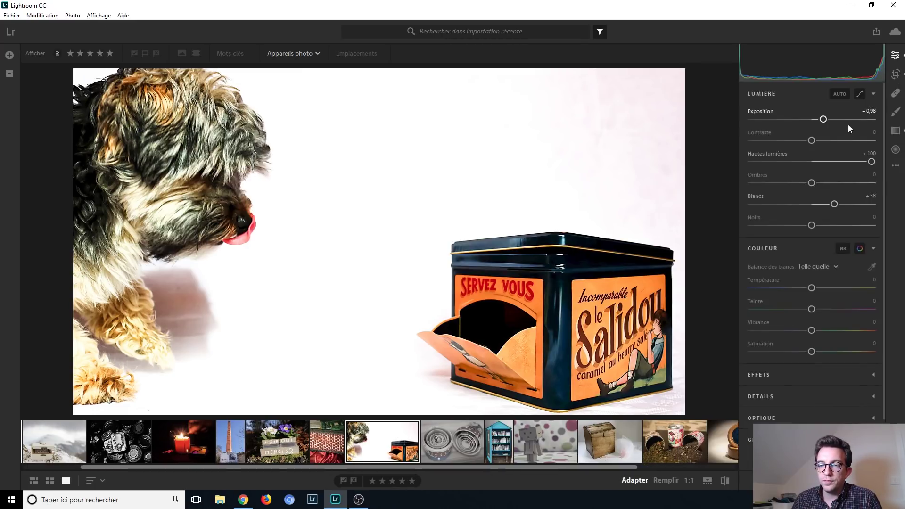
{"action": "left_click_drag", "start_coordinate": [812, 183], "coordinate": [825, 187]}
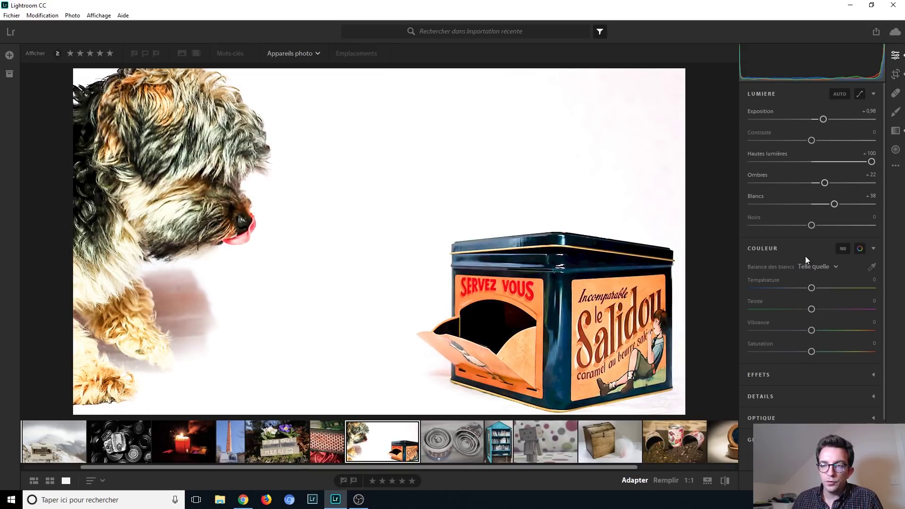
{"action": "left_click_drag", "start_coordinate": [808, 354], "coordinate": [806, 353]}
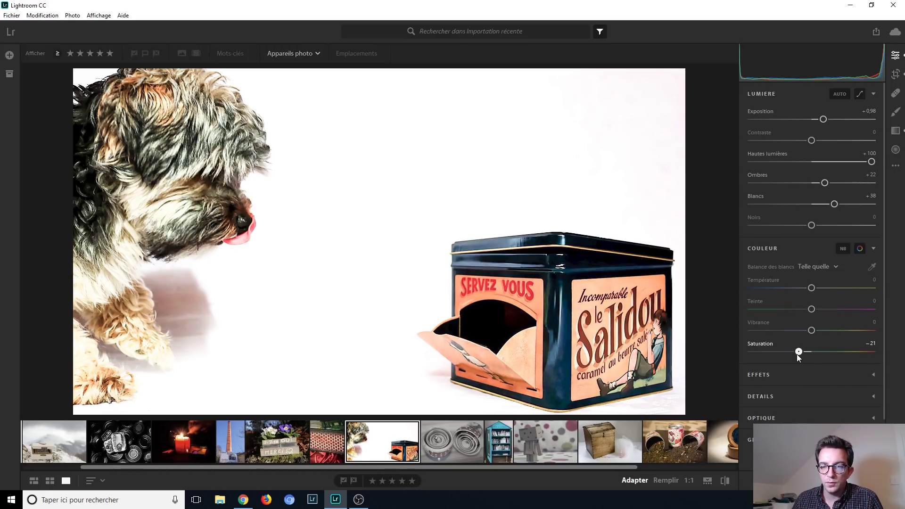
{"action": "left_click_drag", "start_coordinate": [796, 355], "coordinate": [793, 354]}
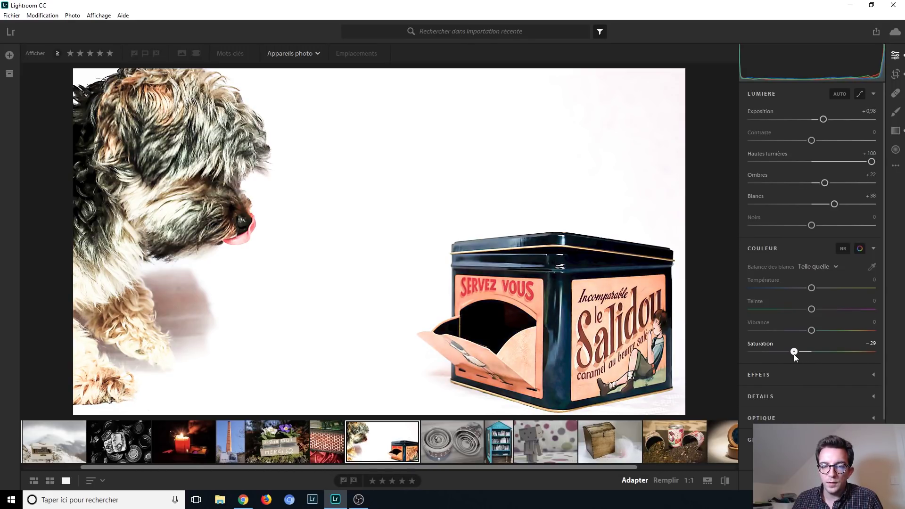
{"action": "left_click_drag", "start_coordinate": [796, 352], "coordinate": [799, 354]}
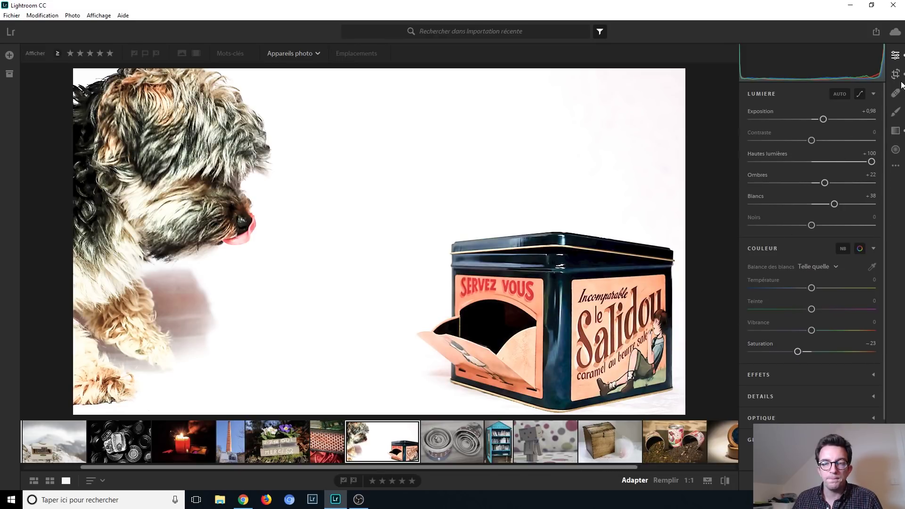
{"action": "left_click", "coordinate": [895, 55]}
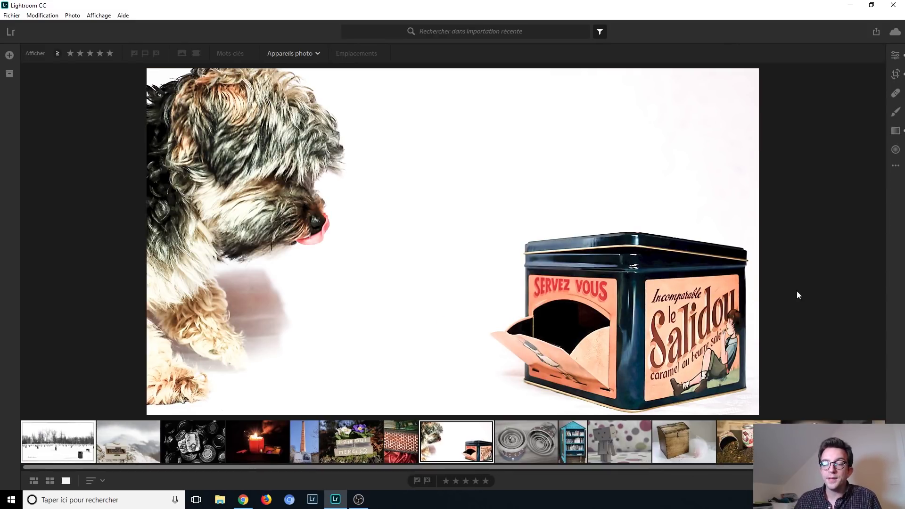
- Open the nesting-dolls photo, check its shooting information, and set its Exposition to +0,94
{"action": "left_click", "coordinate": [520, 452]}
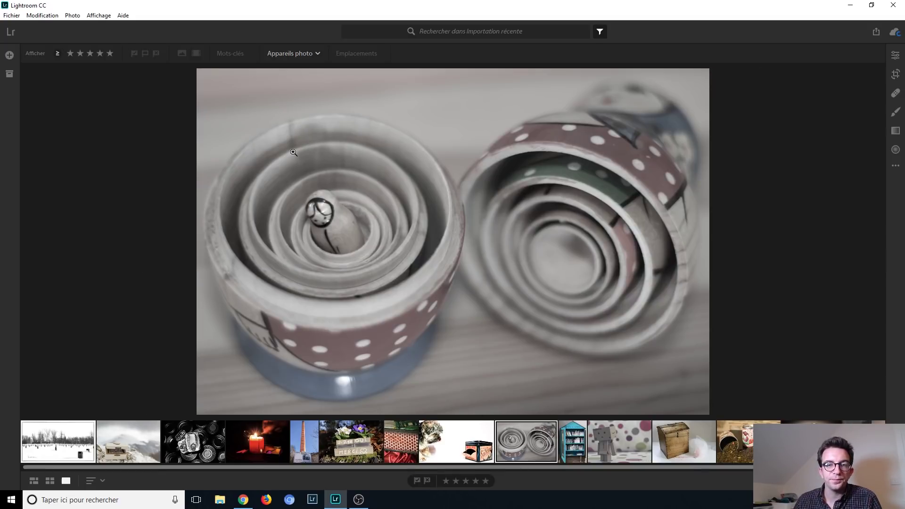
{"action": "key", "text": "i"}
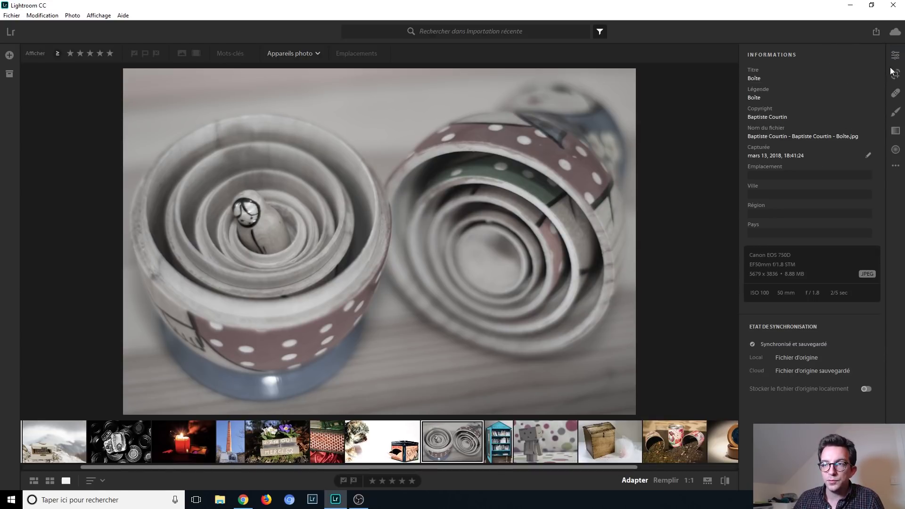
{"action": "key", "text": "e"}
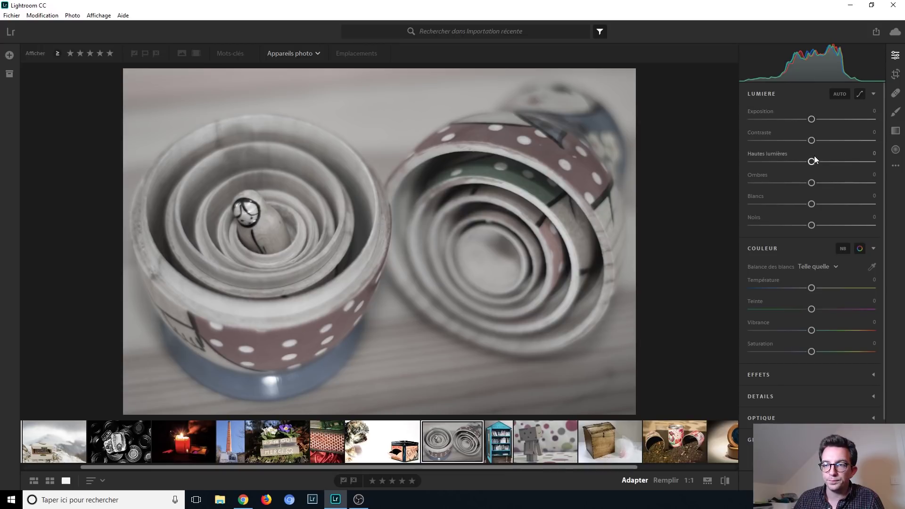
{"action": "left_click_drag", "start_coordinate": [811, 119], "coordinate": [824, 121]}
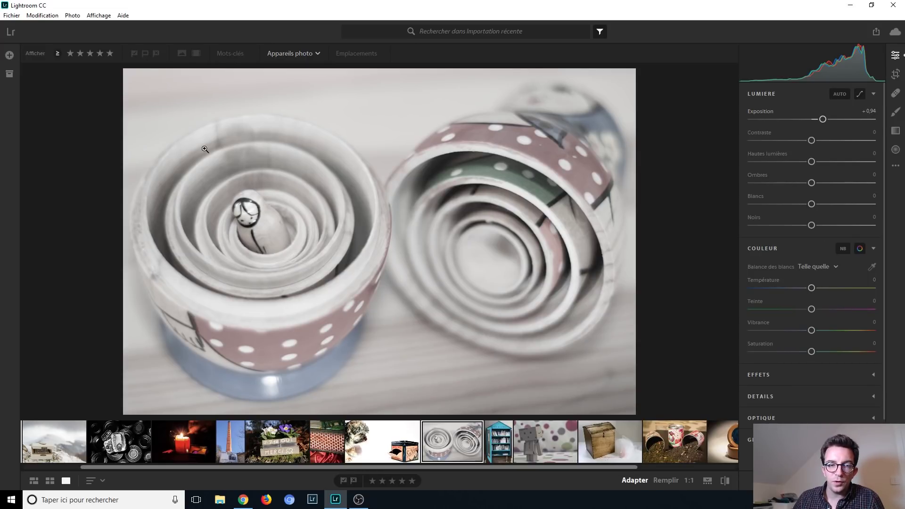
- Warm the nesting-dolls photo with Température at +14 and Teinte at +8, leaving Saturation at 0
{"action": "left_click_drag", "start_coordinate": [807, 290], "coordinate": [818, 290]}
{"action": "double_click", "coordinate": [818, 290]}
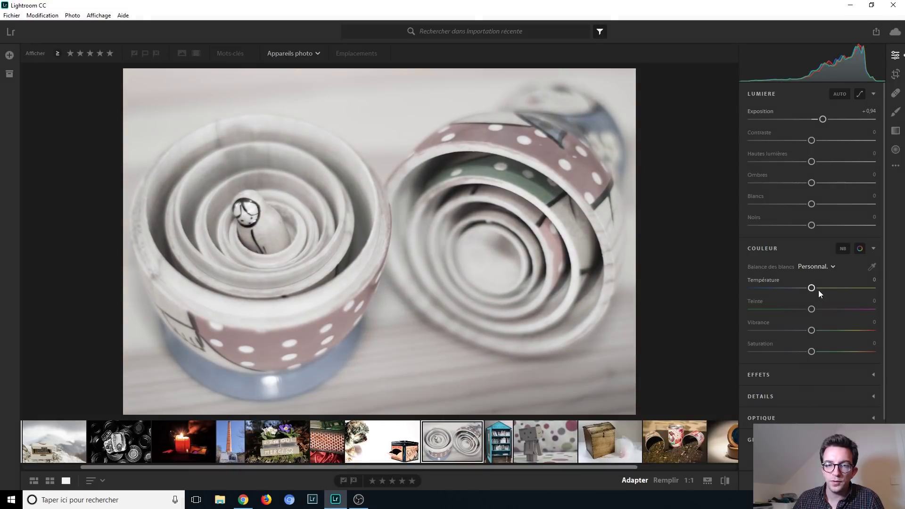
{"action": "mouse_move", "coordinate": [811, 351]}
{"action": "left_mouse_down"}
{"action": "mouse_move", "coordinate": [843, 353]}
{"action": "mouse_move", "coordinate": [823, 356]}
{"action": "left_mouse_up"}
{"action": "double_click", "coordinate": [823, 353]}
{"action": "left_click_drag", "start_coordinate": [818, 290], "coordinate": [817, 309]}
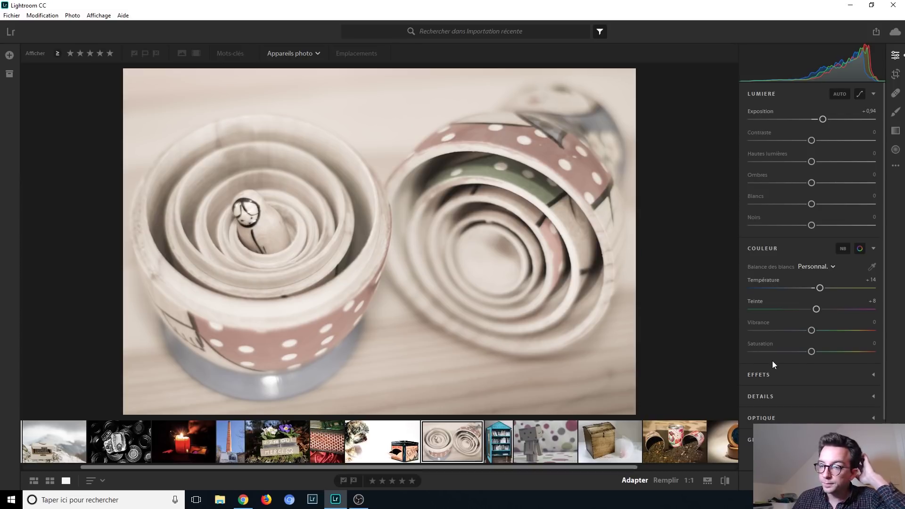
- Open the blue book-box photo with its shooting information and inspect the upper shelf's books at 1:1
{"action": "left_click", "coordinate": [493, 439]}
{"action": "key", "text": "i"}
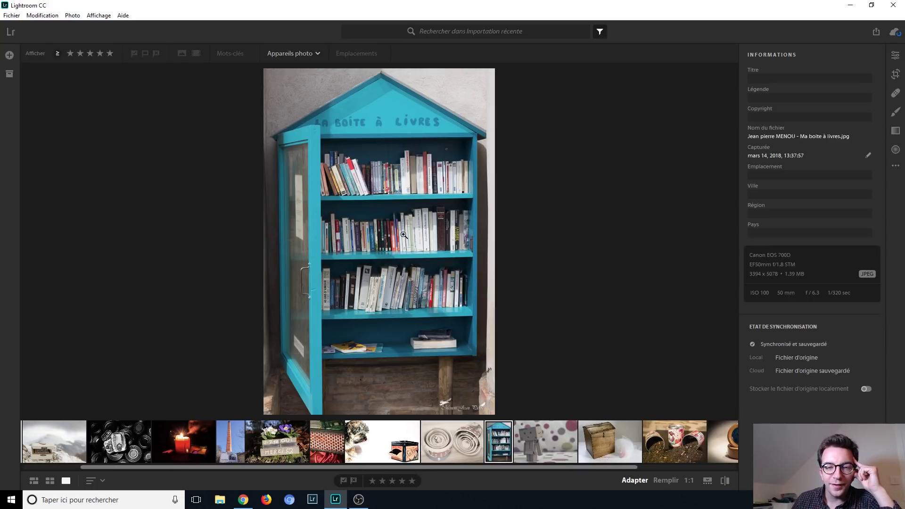
{"action": "left_click", "coordinate": [382, 182]}
{"action": "left_click_drag", "start_coordinate": [389, 178], "coordinate": [388, 274]}
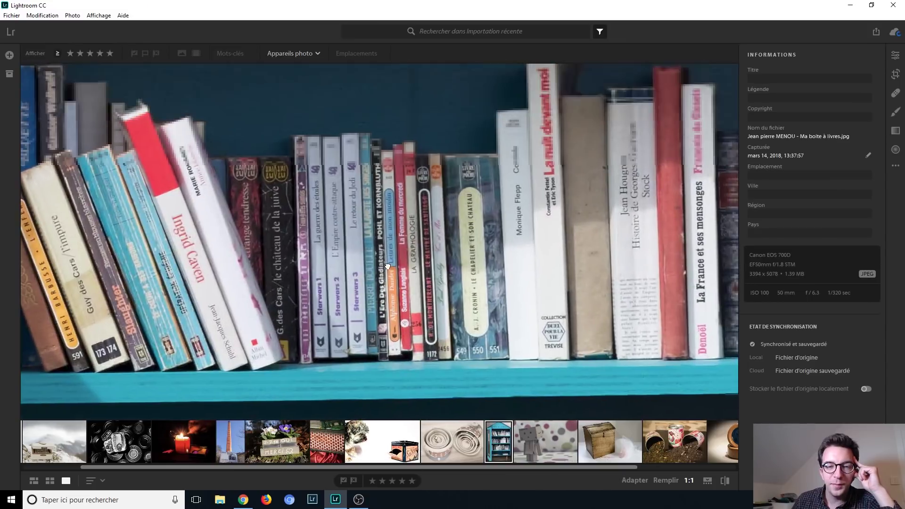
{"action": "left_click", "coordinate": [432, 253]}
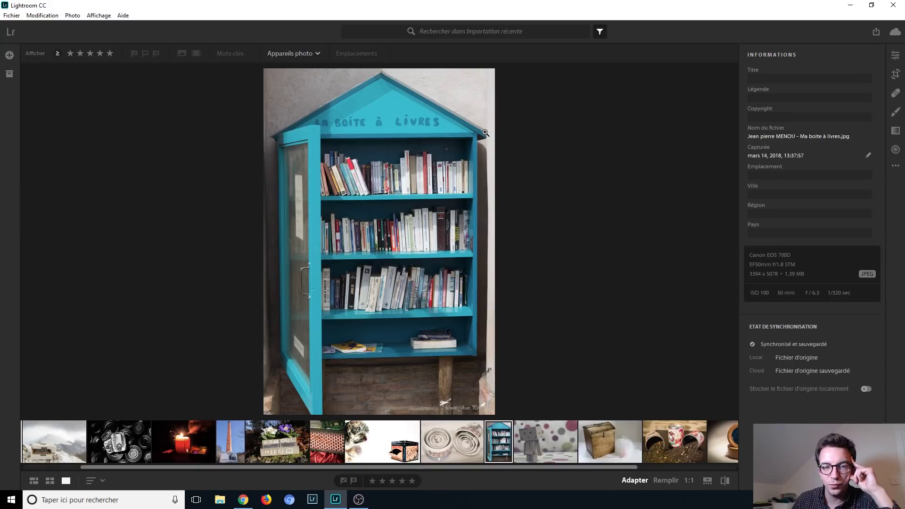
- Inspect the book box's right roof edge and the lower corner of its open door at 1:1
{"action": "left_click", "coordinate": [492, 134]}
{"action": "left_click", "coordinate": [493, 158]}
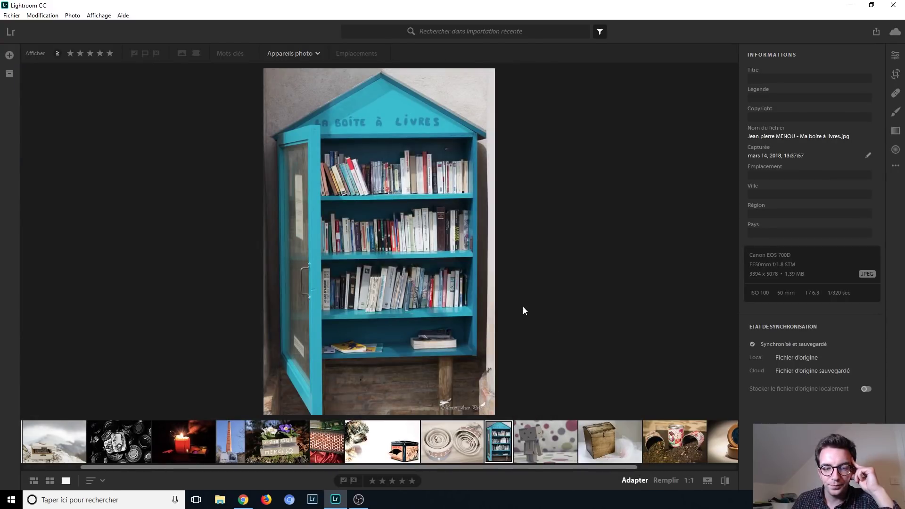
{"action": "left_click", "coordinate": [312, 413]}
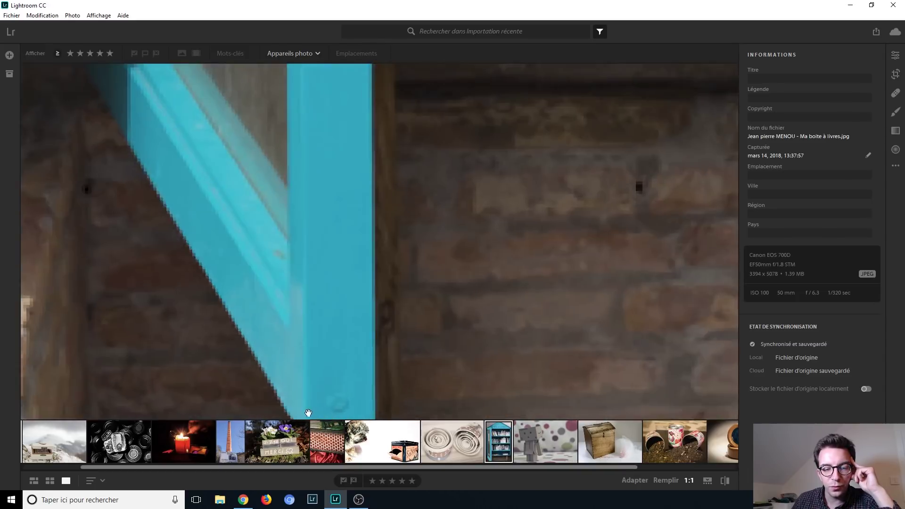
{"action": "left_click", "coordinate": [323, 408]}
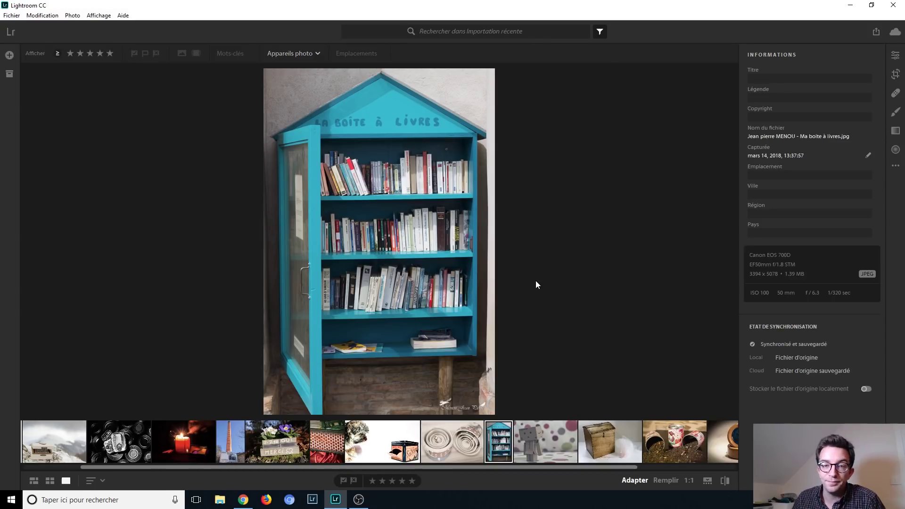
- Open the cardboard robot photo and compare it with the dog photo
{"action": "left_click", "coordinate": [537, 435]}
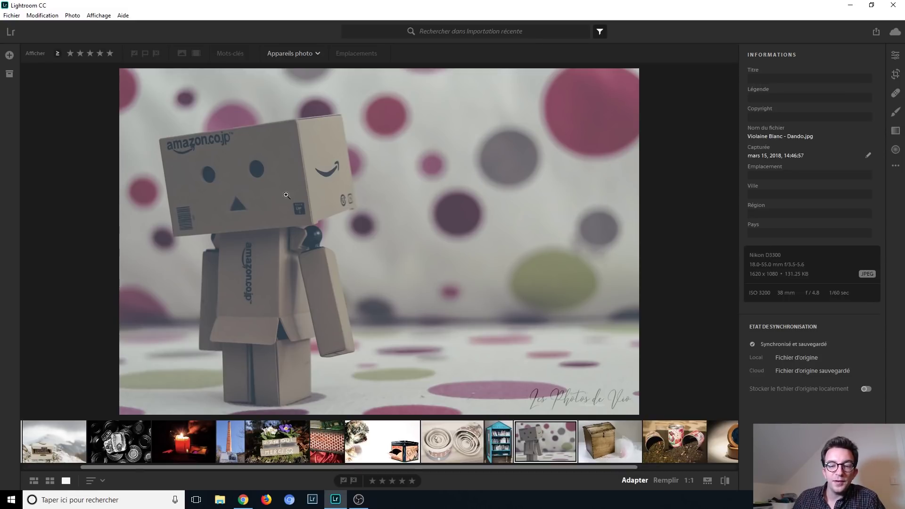
{"action": "left_click", "coordinate": [377, 452]}
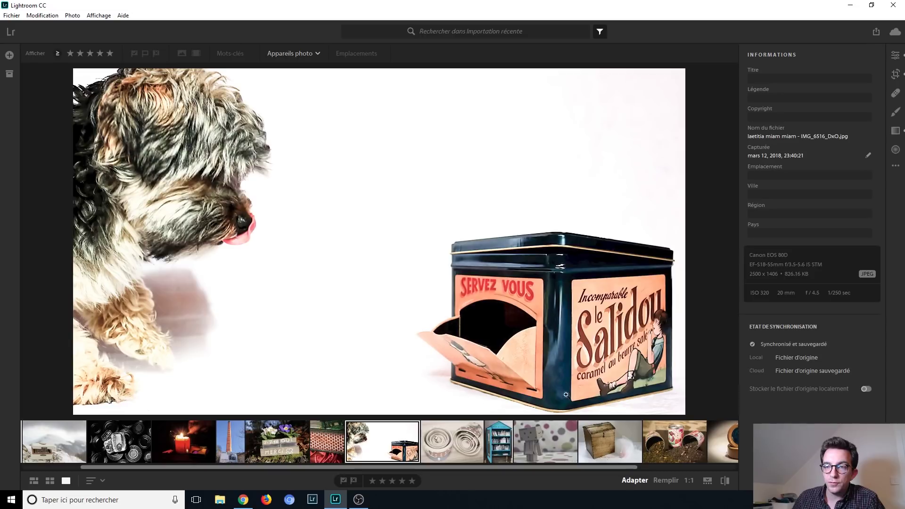
{"action": "left_click", "coordinate": [549, 440]}
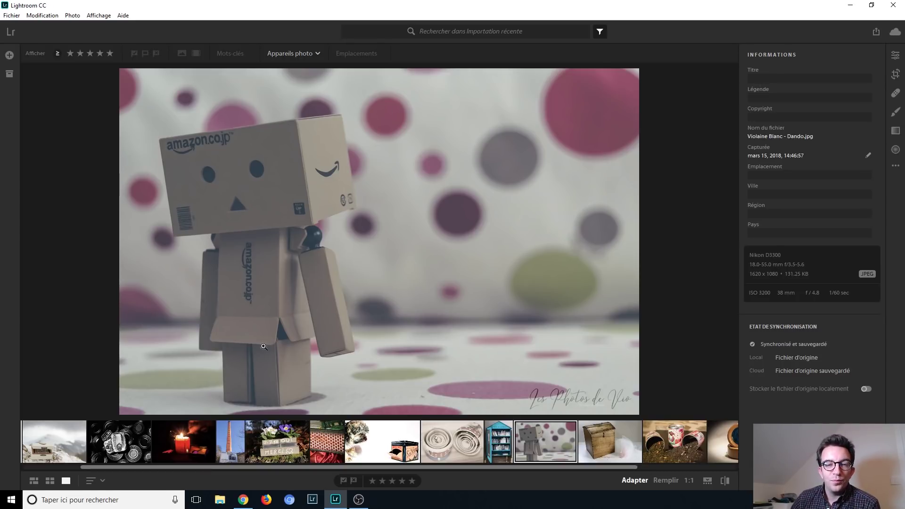
- Try the cardboard robot photo with Exposition at +1,57, and reset Exposition
{"action": "left_click", "coordinate": [893, 57]}
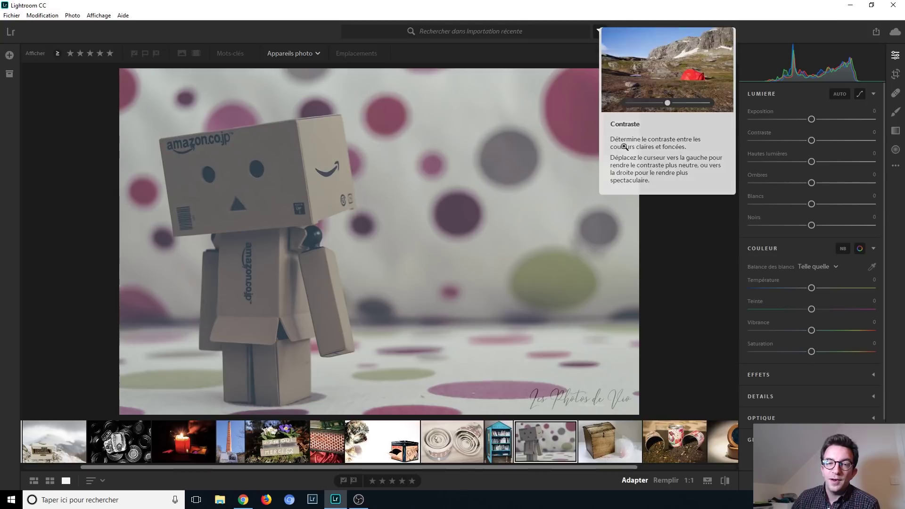
{"action": "left_click_drag", "start_coordinate": [811, 119], "coordinate": [831, 122]}
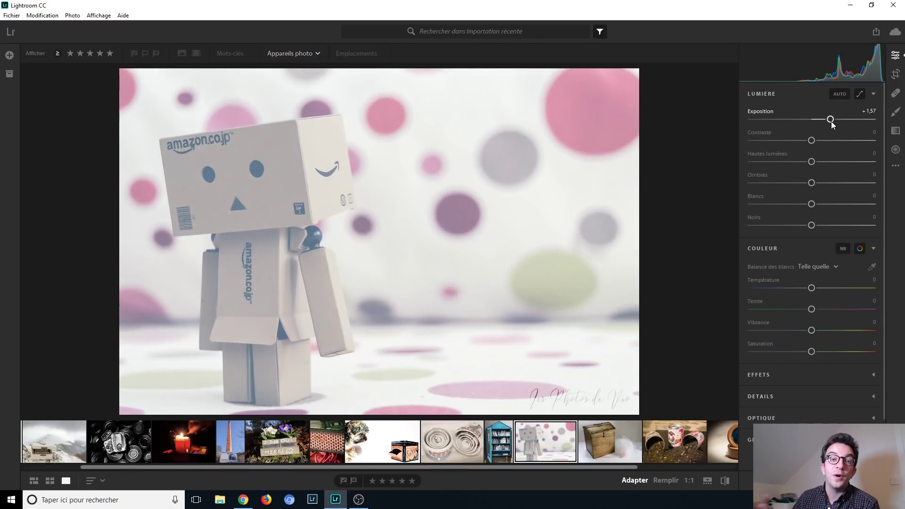
{"action": "double_click", "coordinate": [830, 120]}
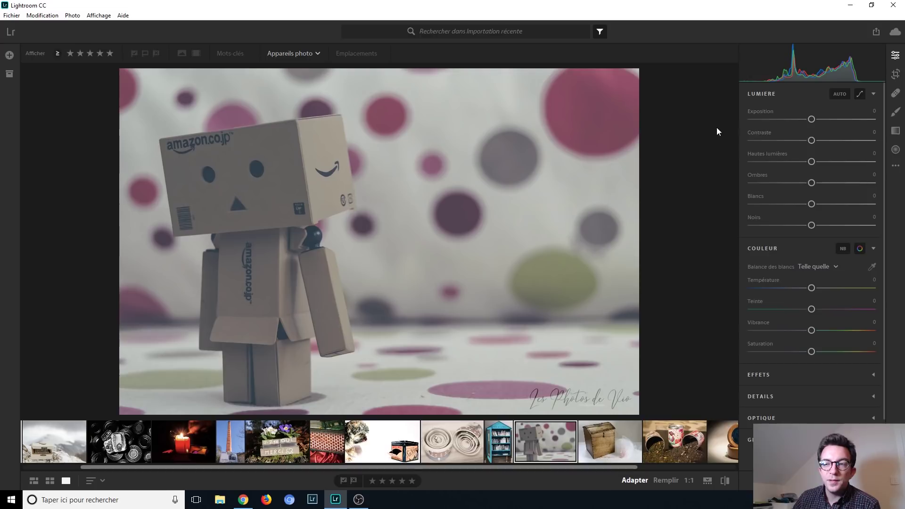
- Set the robot photo's Blancs to +64, Exposition to +0,35, Ombres to -43, Hautes lumières to +24 and Noirs to +32
{"action": "left_click_drag", "start_coordinate": [812, 204], "coordinate": [852, 205]}
{"action": "left_click_drag", "start_coordinate": [811, 119], "coordinate": [817, 119]}
{"action": "left_click_drag", "start_coordinate": [811, 183], "coordinate": [785, 183]}
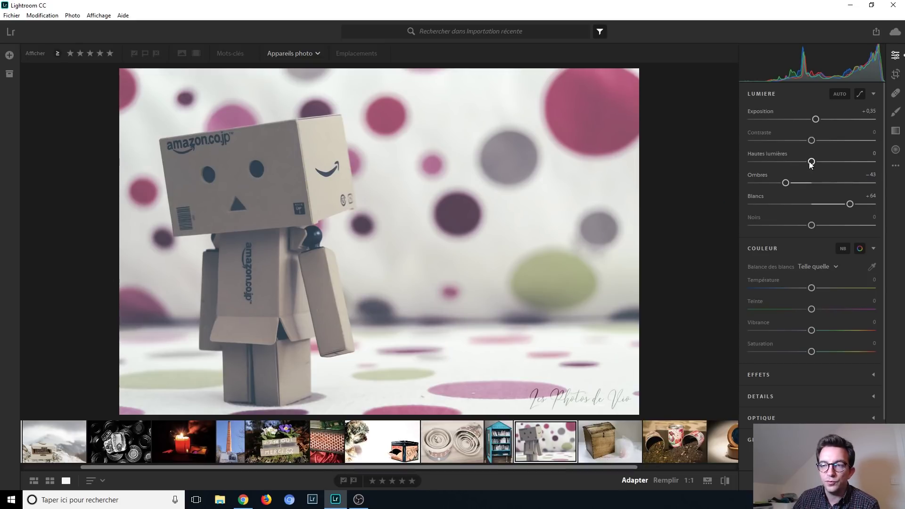
{"action": "mouse_move", "coordinate": [811, 162]}
{"action": "left_mouse_down"}
{"action": "mouse_move", "coordinate": [839, 163]}
{"action": "mouse_move", "coordinate": [824, 163]}
{"action": "left_mouse_up"}
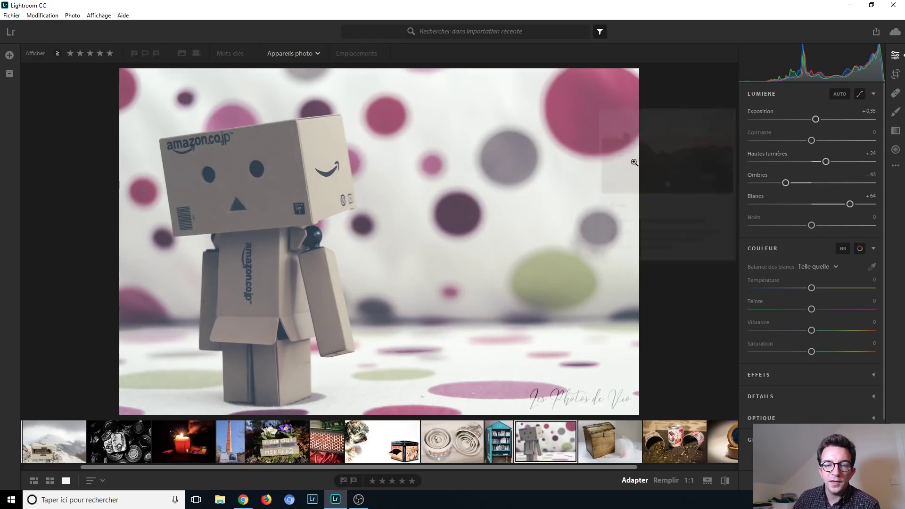
{"action": "left_click_drag", "start_coordinate": [810, 224], "coordinate": [830, 228]}
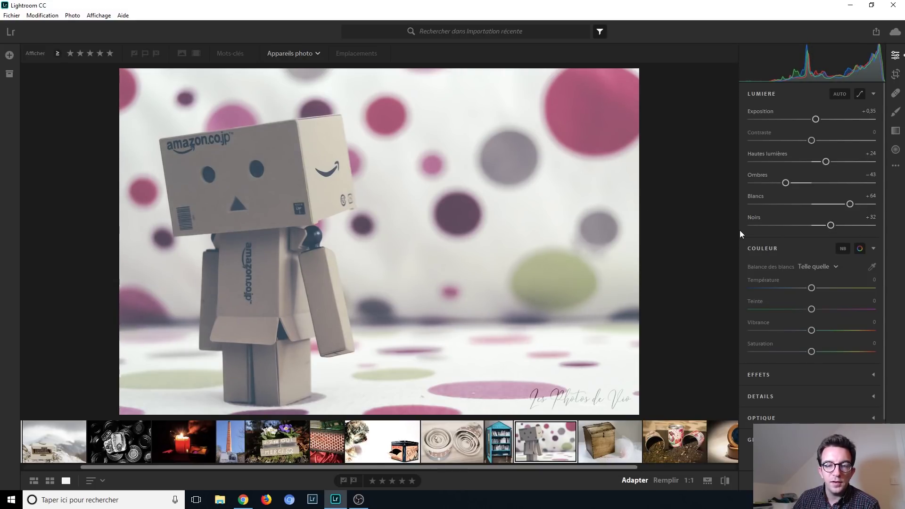
- Set the robot photo's Saturation to +17, and try a slight Température change before resetting it to 0
{"action": "mouse_move", "coordinate": [811, 351]}
{"action": "left_mouse_down"}
{"action": "mouse_move", "coordinate": [758, 352]}
{"action": "mouse_move", "coordinate": [841, 351]}
{"action": "mouse_move", "coordinate": [824, 352]}
{"action": "left_mouse_up"}
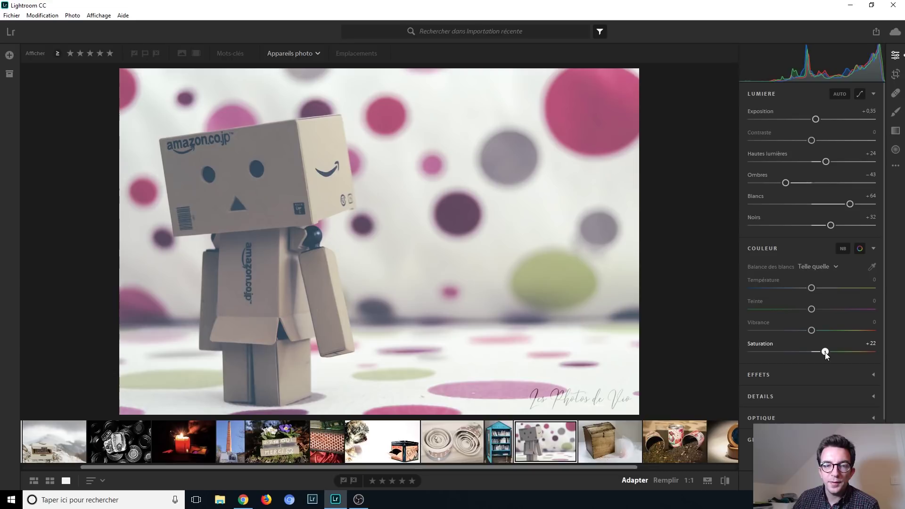
{"action": "left_click_drag", "start_coordinate": [824, 352], "coordinate": [821, 352]}
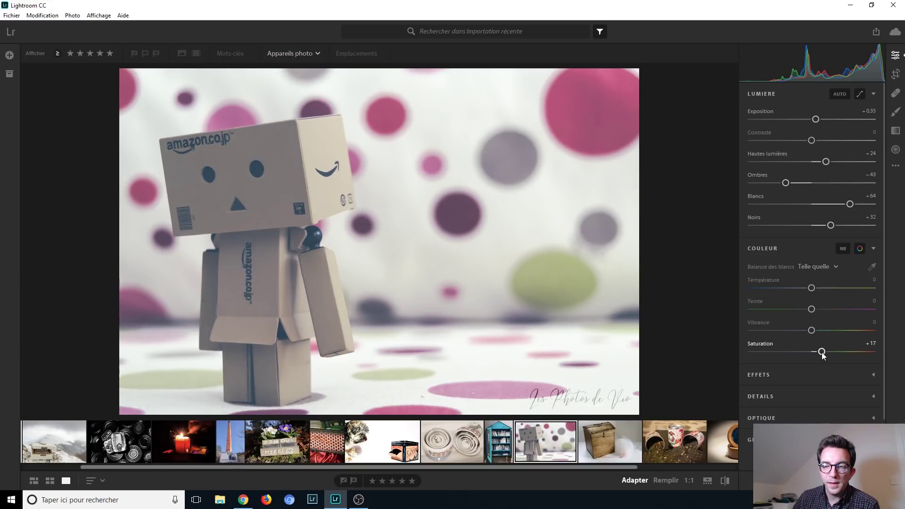
{"action": "mouse_move", "coordinate": [813, 288]}
{"action": "left_mouse_down"}
{"action": "mouse_move", "coordinate": [821, 290]}
{"action": "mouse_move", "coordinate": [802, 290]}
{"action": "mouse_move", "coordinate": [816, 291]}
{"action": "left_mouse_up"}
{"action": "double_click", "coordinate": [816, 290]}
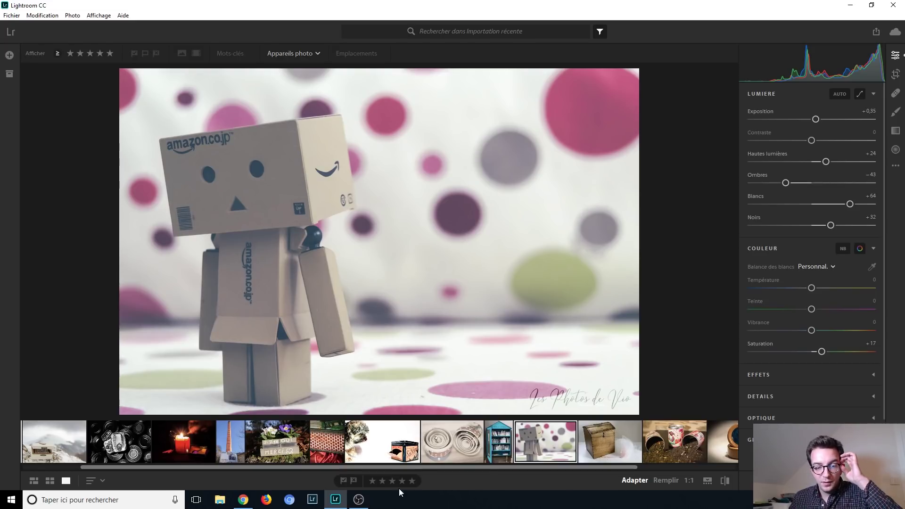
- Open the wooden hat box photo with its shooting information, and examine the box base and pink flowers at 1:1
{"action": "left_click", "coordinate": [612, 447]}
{"action": "key", "text": "i"}
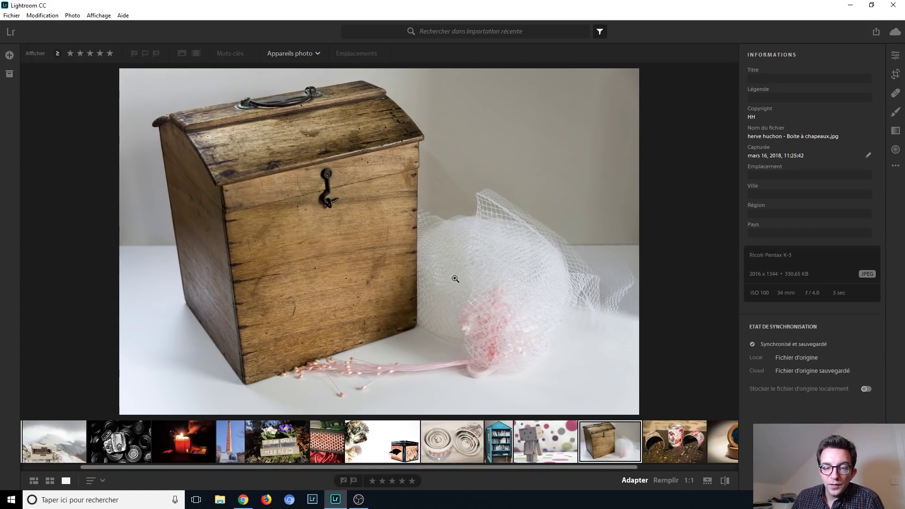
{"action": "left_click", "coordinate": [405, 381]}
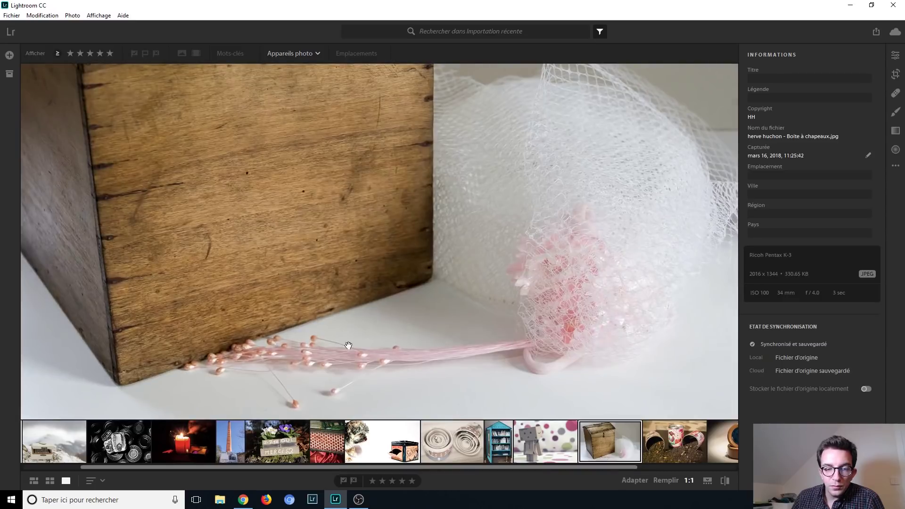
{"action": "left_click_drag", "start_coordinate": [596, 335], "coordinate": [586, 336]}
{"action": "left_click", "coordinate": [586, 336]}
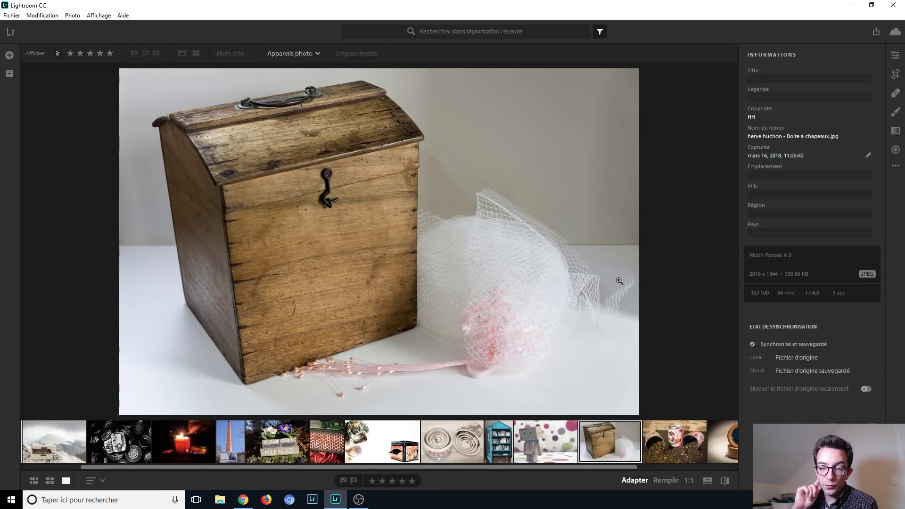
- Compare the shooting information of the tea tins and wooden hat box photos, and open the round jewellery box photo
{"action": "left_click", "coordinate": [670, 434]}
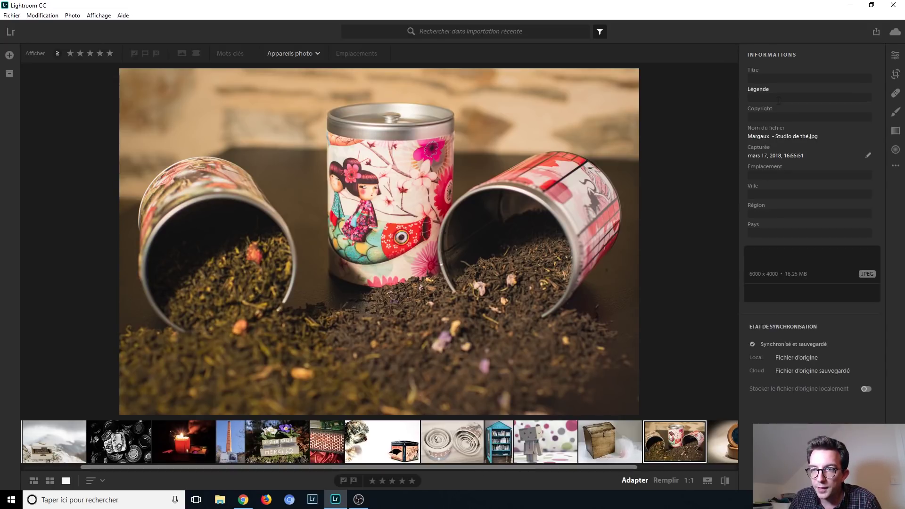
{"action": "left_click", "coordinate": [628, 448]}
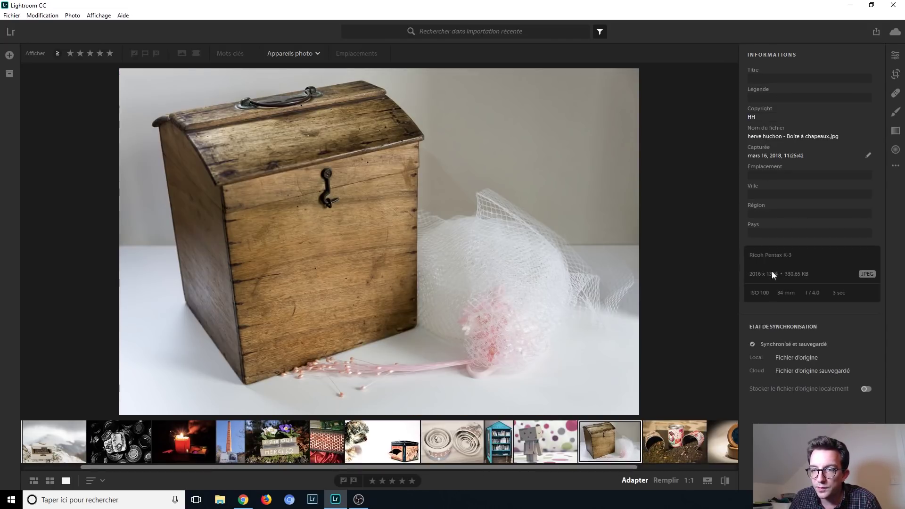
{"action": "left_click", "coordinate": [675, 448]}
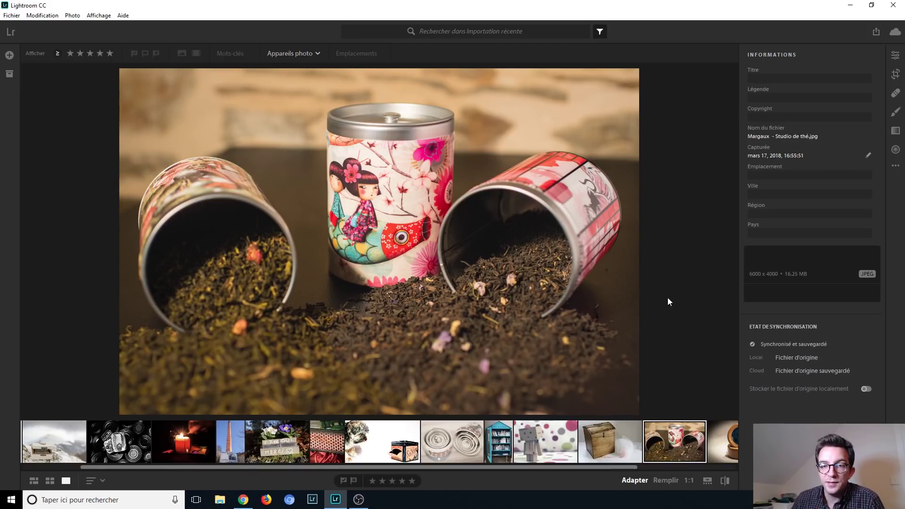
{"action": "left_click_drag", "start_coordinate": [577, 470], "coordinate": [652, 469]}
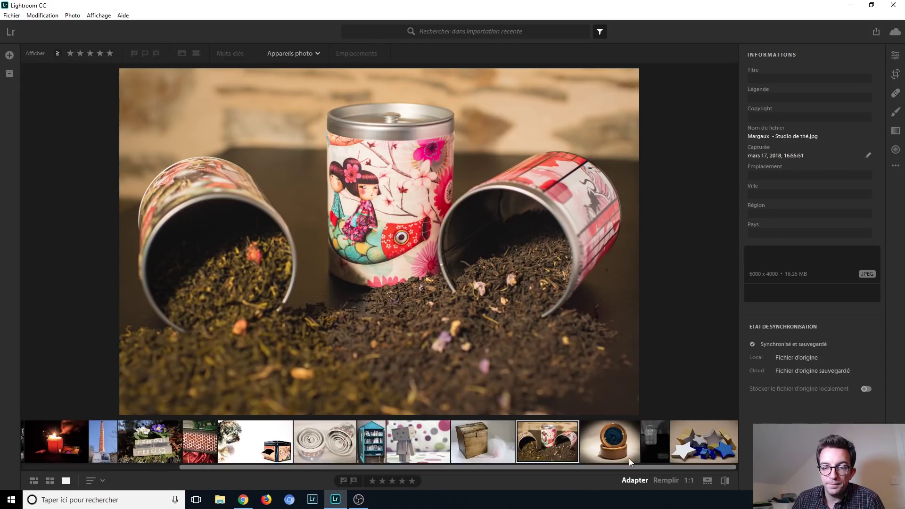
{"action": "left_click", "coordinate": [601, 443]}
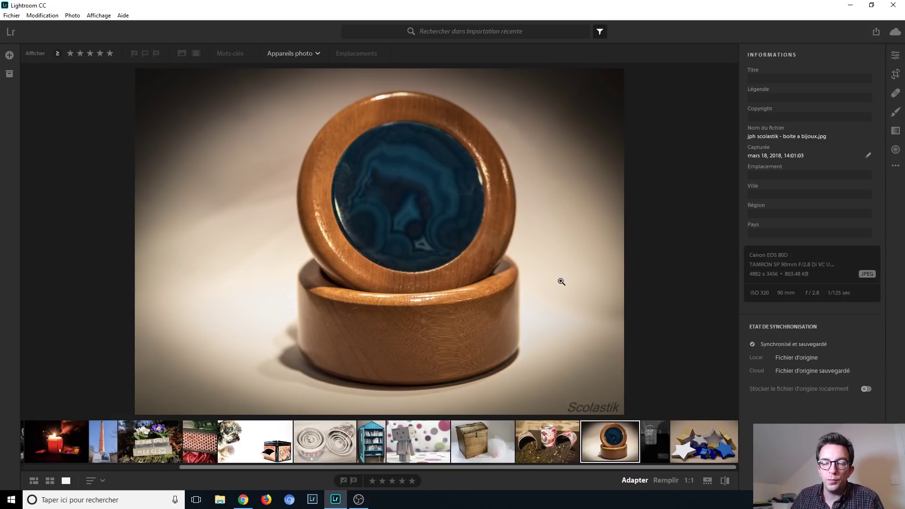
- Open the black-and-white egg box photo and read the museum label in it at 1:1
{"action": "left_click", "coordinate": [654, 443]}
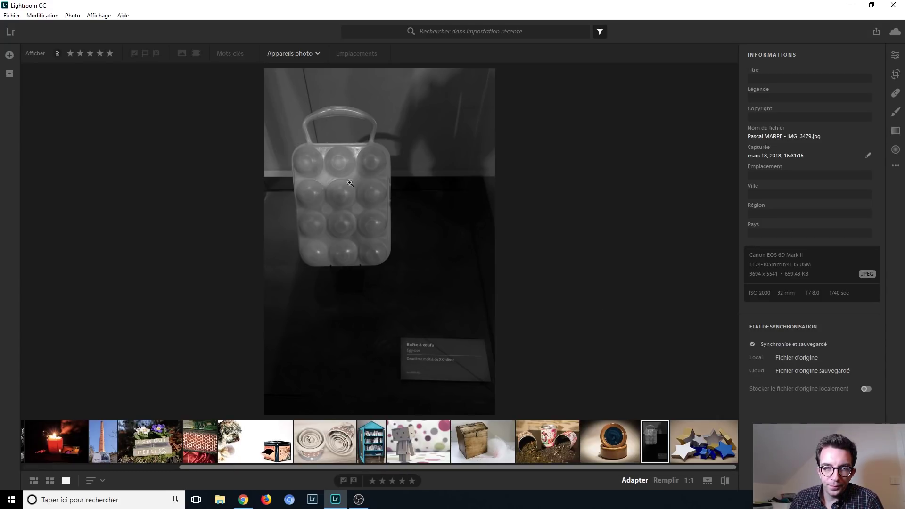
{"action": "left_click_drag", "start_coordinate": [441, 369], "coordinate": [380, 244]}
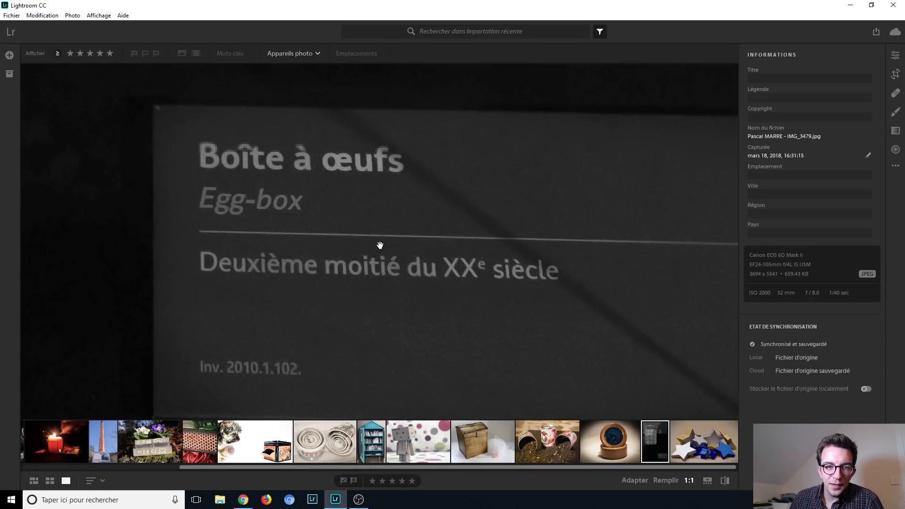
{"action": "left_click", "coordinate": [329, 239]}
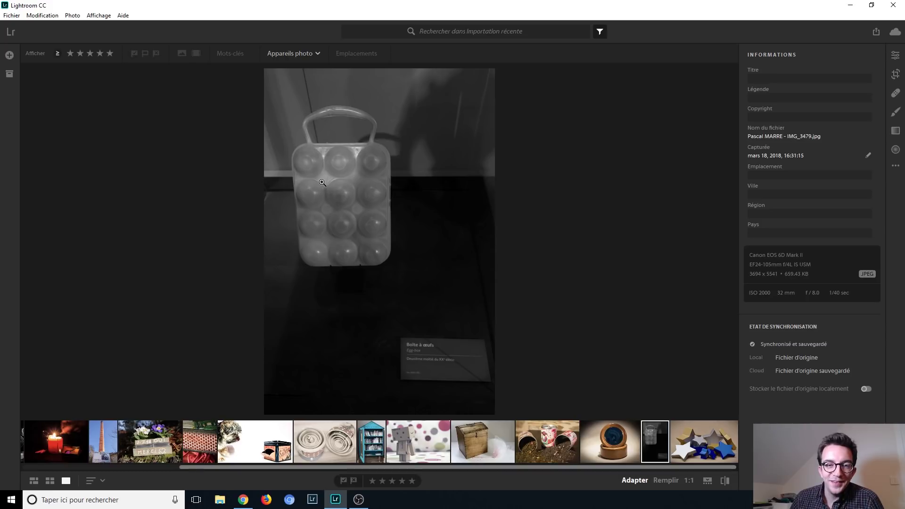
- Examine the egg box's handle and compartments up close, and return to the full photo
{"action": "left_click", "coordinate": [335, 172]}
{"action": "left_click_drag", "start_coordinate": [327, 222], "coordinate": [488, 392]}
{"action": "left_click", "coordinate": [664, 480]}
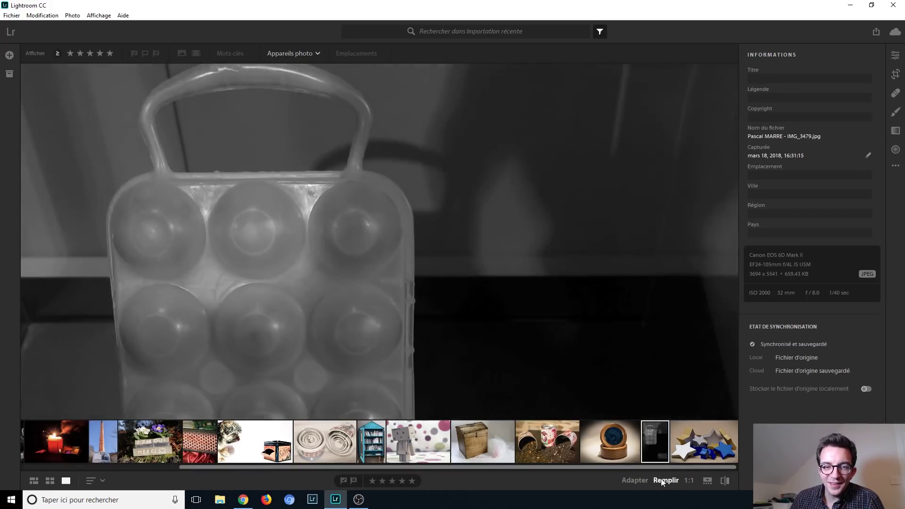
{"action": "left_click_drag", "start_coordinate": [327, 228], "coordinate": [377, 137]}
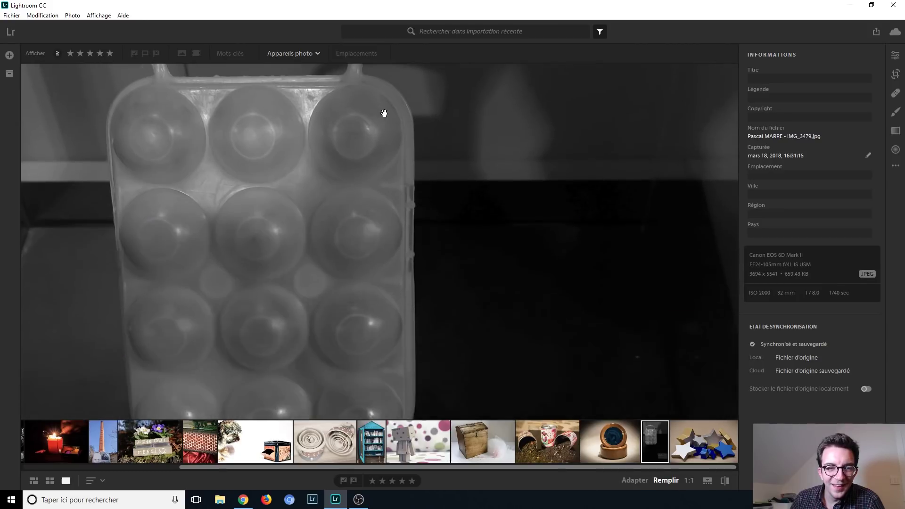
{"action": "left_click_drag", "start_coordinate": [323, 276], "coordinate": [314, 136]}
{"action": "left_click", "coordinate": [305, 233]}
{"action": "left_click", "coordinate": [305, 233]}
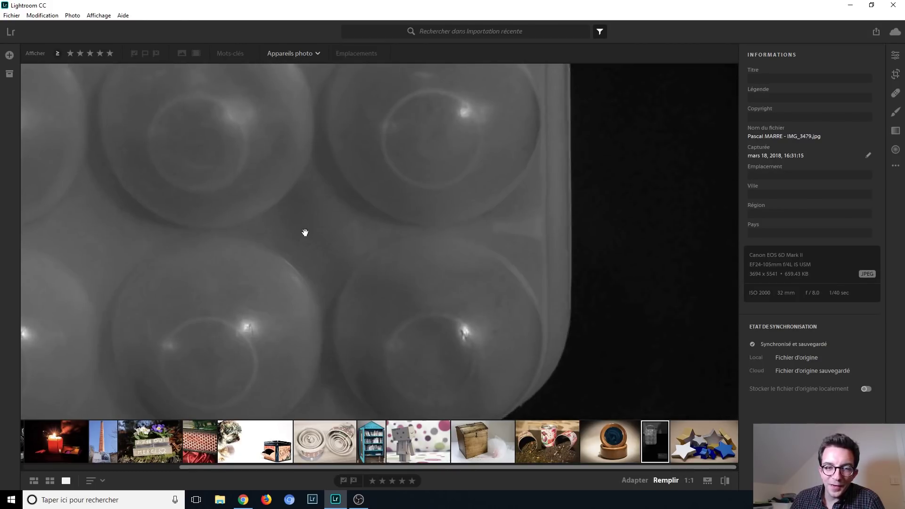
{"action": "left_click", "coordinate": [631, 480]}
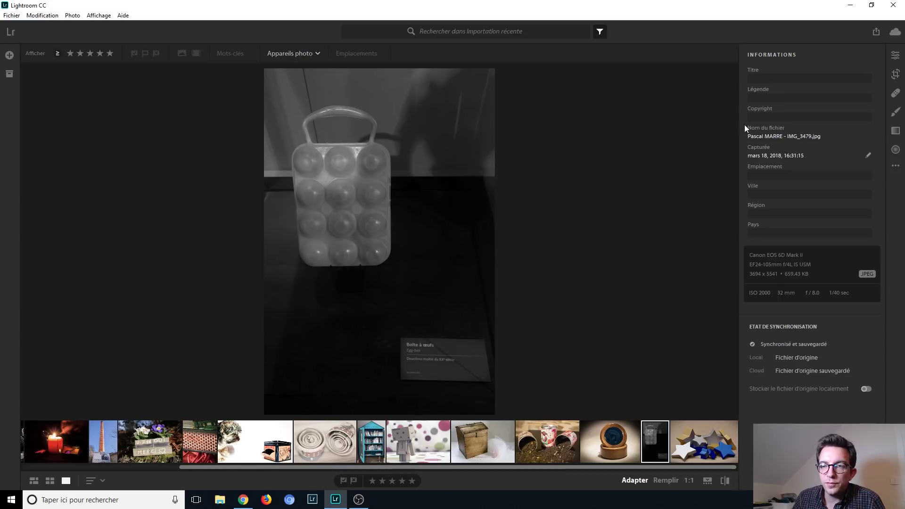
- Set the egg box photo's Exposition to +2,12, Hautes lumières to -31 and Ombres to -39
{"action": "left_click", "coordinate": [894, 55]}
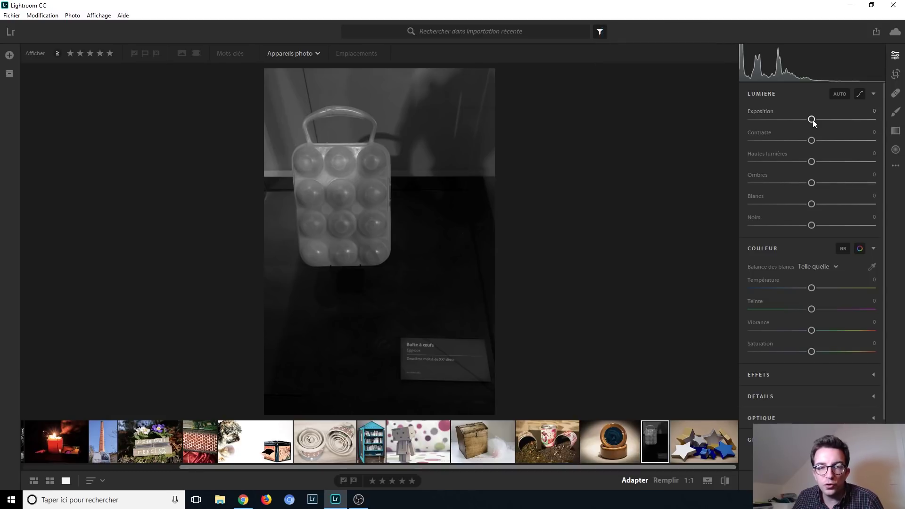
{"action": "left_click_drag", "start_coordinate": [811, 120], "coordinate": [830, 120]}
{"action": "double_click", "coordinate": [830, 119]}
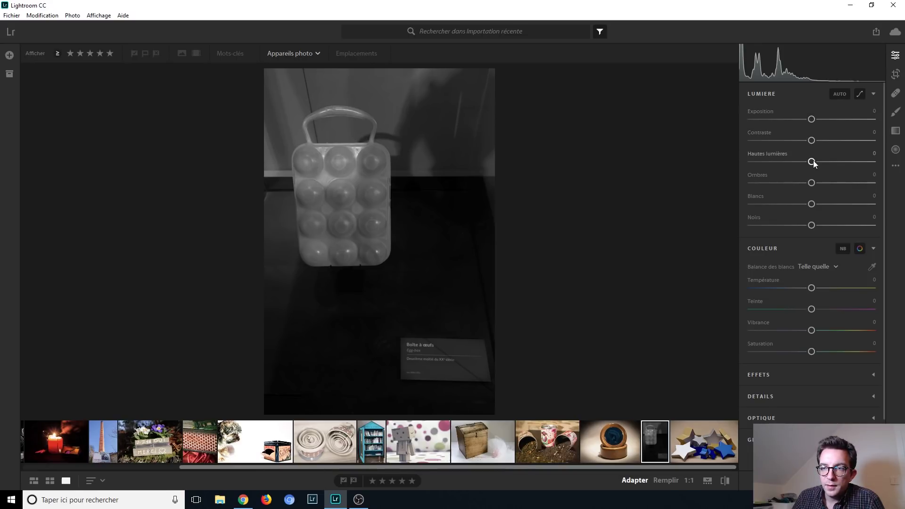
{"action": "left_click_drag", "start_coordinate": [811, 186], "coordinate": [835, 183]}
{"action": "left_click_drag", "start_coordinate": [810, 119], "coordinate": [821, 123]}
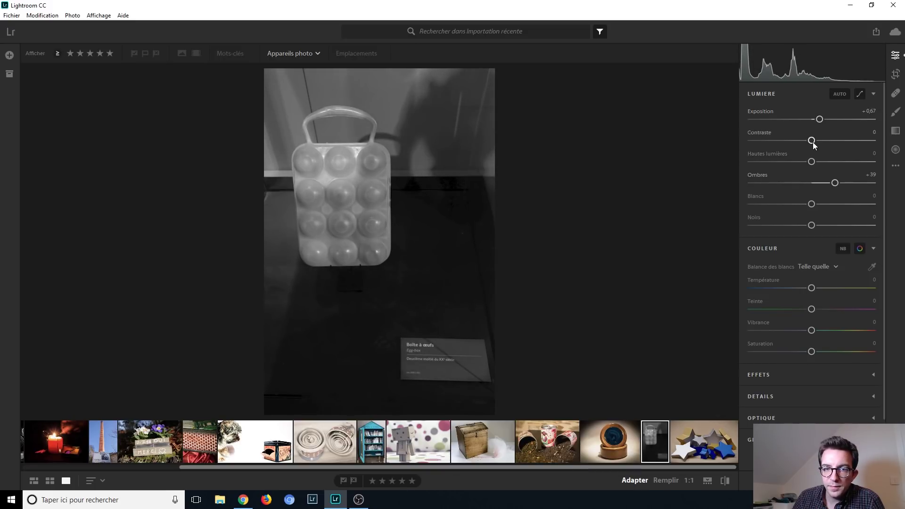
{"action": "left_click_drag", "start_coordinate": [811, 162], "coordinate": [793, 162]}
{"action": "mouse_move", "coordinate": [819, 120]}
{"action": "left_mouse_down"}
{"action": "mouse_move", "coordinate": [843, 123]}
{"action": "mouse_move", "coordinate": [835, 123]}
{"action": "left_mouse_up"}
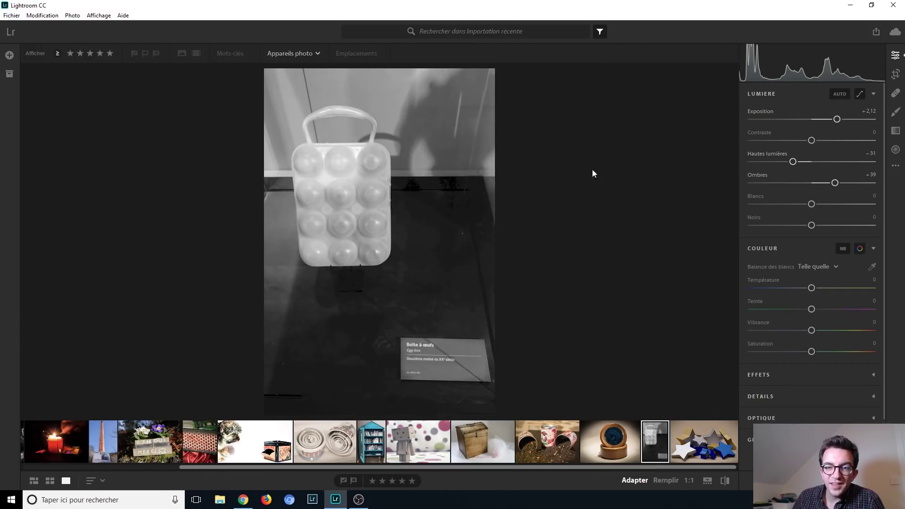
{"action": "left_click_drag", "start_coordinate": [834, 183], "coordinate": [787, 185]}
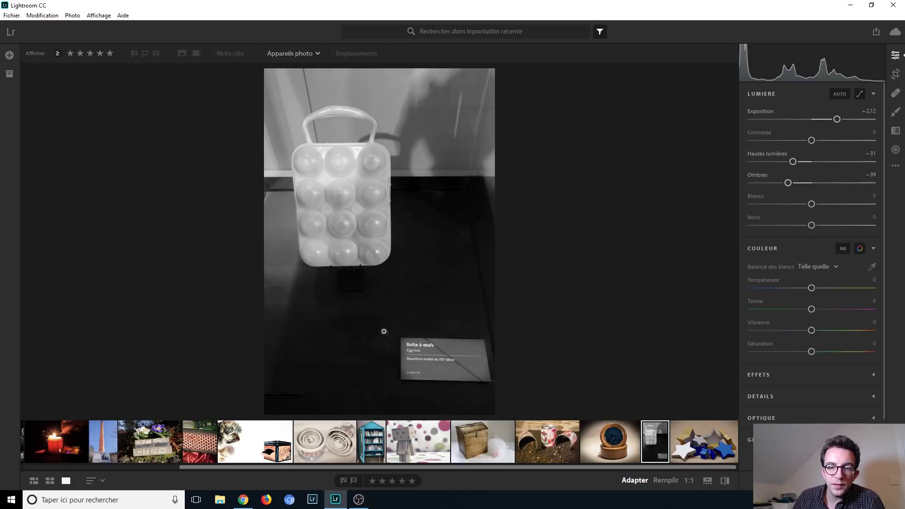
{"action": "mouse_move", "coordinate": [810, 228]}
{"action": "left_mouse_down"}
{"action": "mouse_move", "coordinate": [800, 228]}
{"action": "mouse_move", "coordinate": [809, 229]}
{"action": "left_mouse_up"}
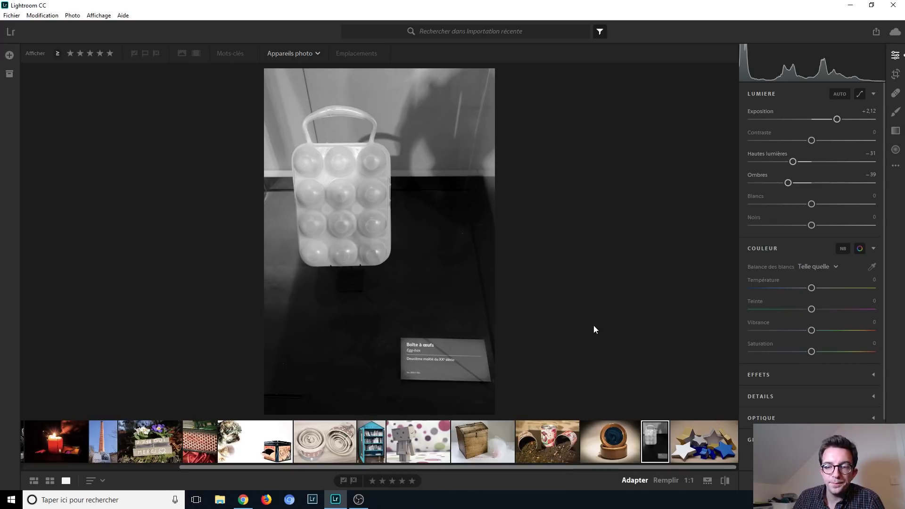
- Open the photo of the star-shaped boxes and display its shooting information
{"action": "left_click", "coordinate": [688, 437]}
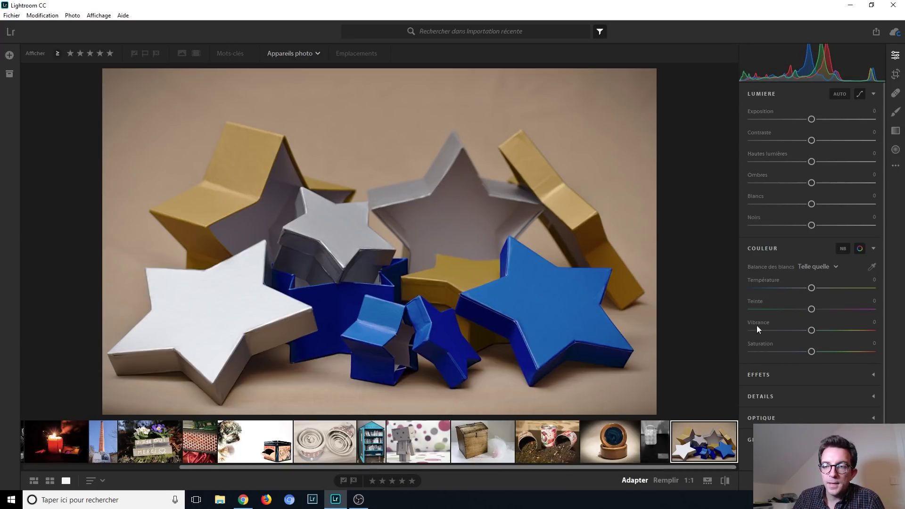
{"action": "key", "text": "i"}
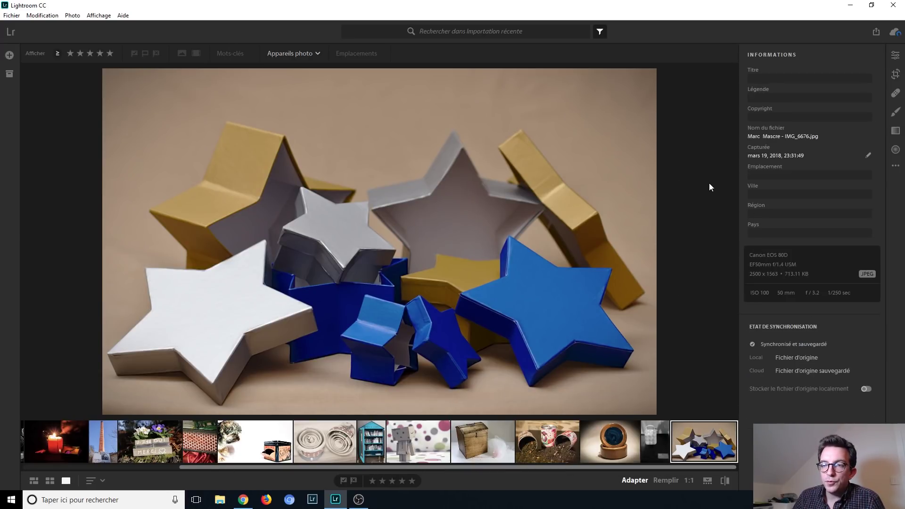